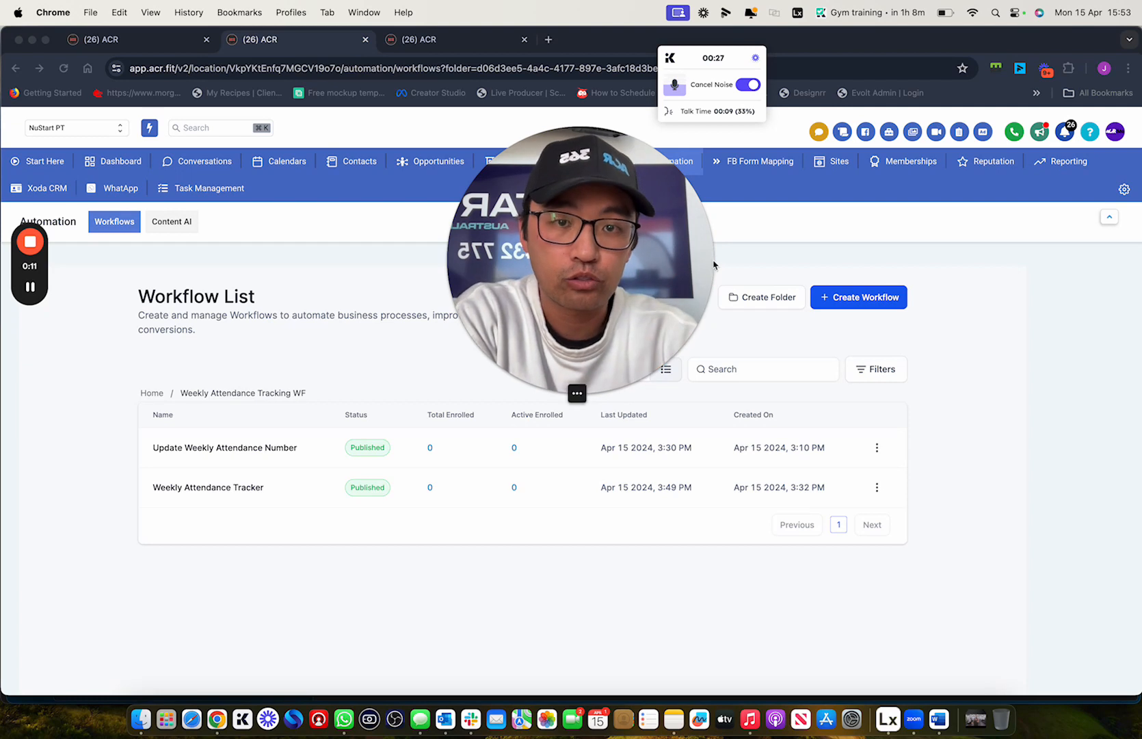
Show the custom fields stored in the Attendance Tracking folder.
left_click_drag(669, 274, 667, 185)
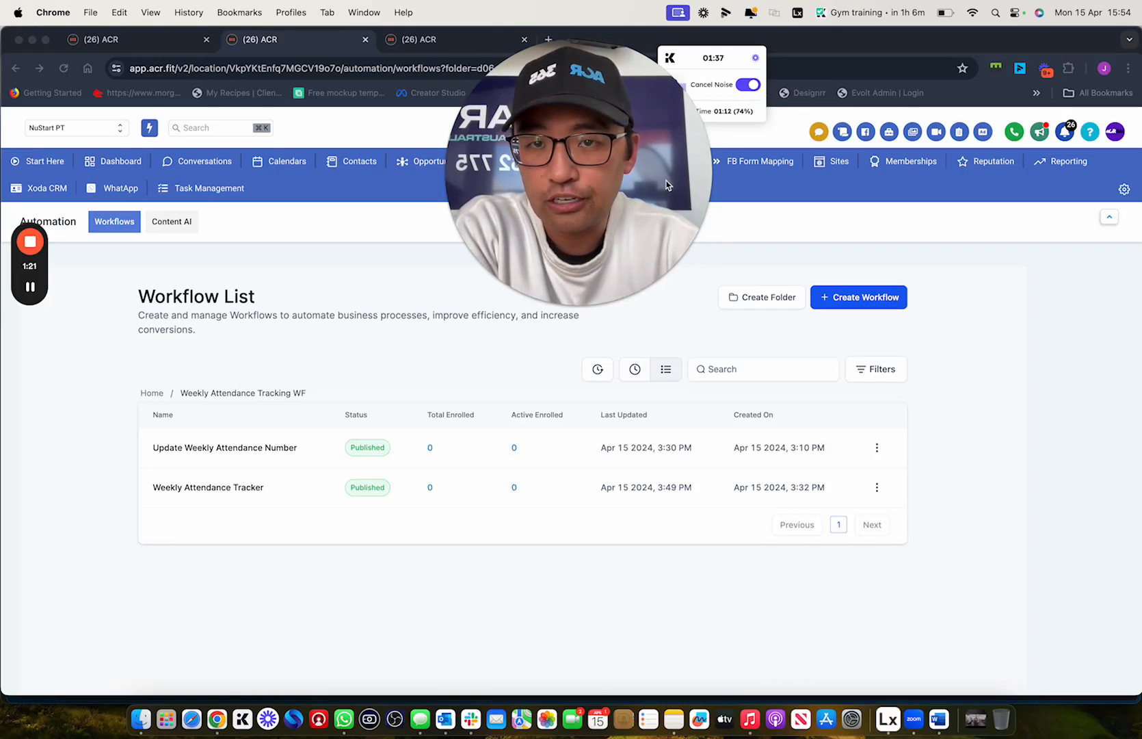
left_click(433, 41)
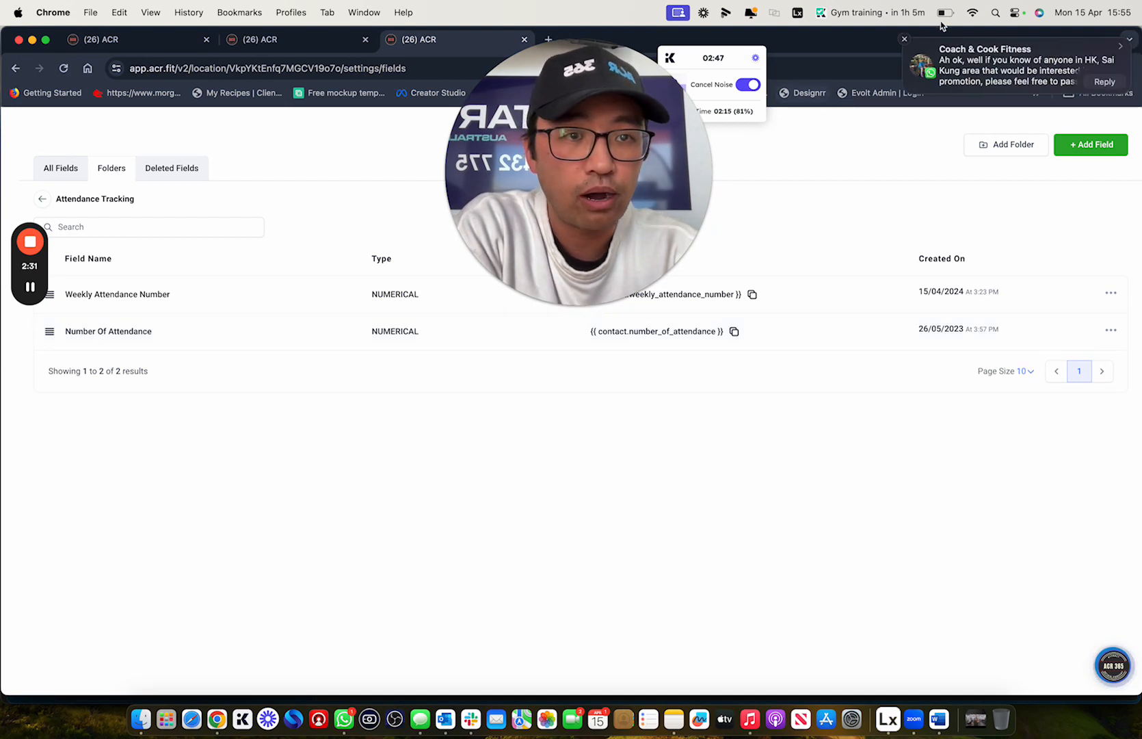
Turn on Do Not Disturb for one hour to silence the computer's notifications.
left_click(1014, 13)
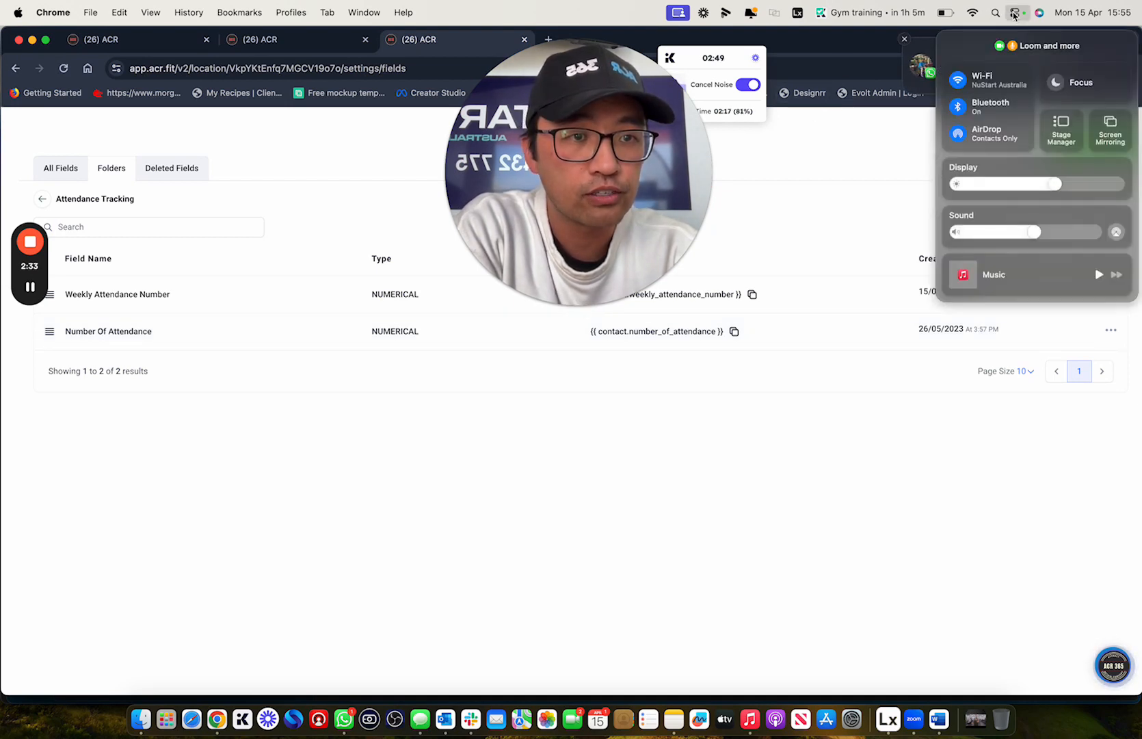
left_click(1069, 86)
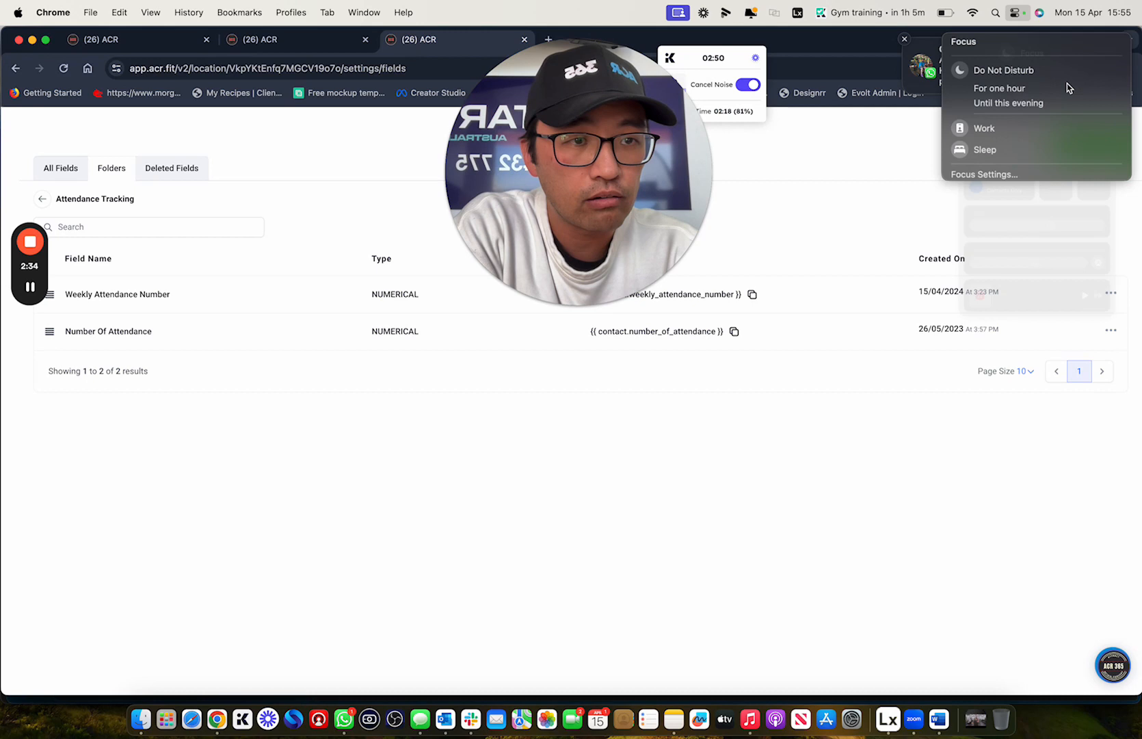
left_click(1005, 88)
left_click(881, 185)
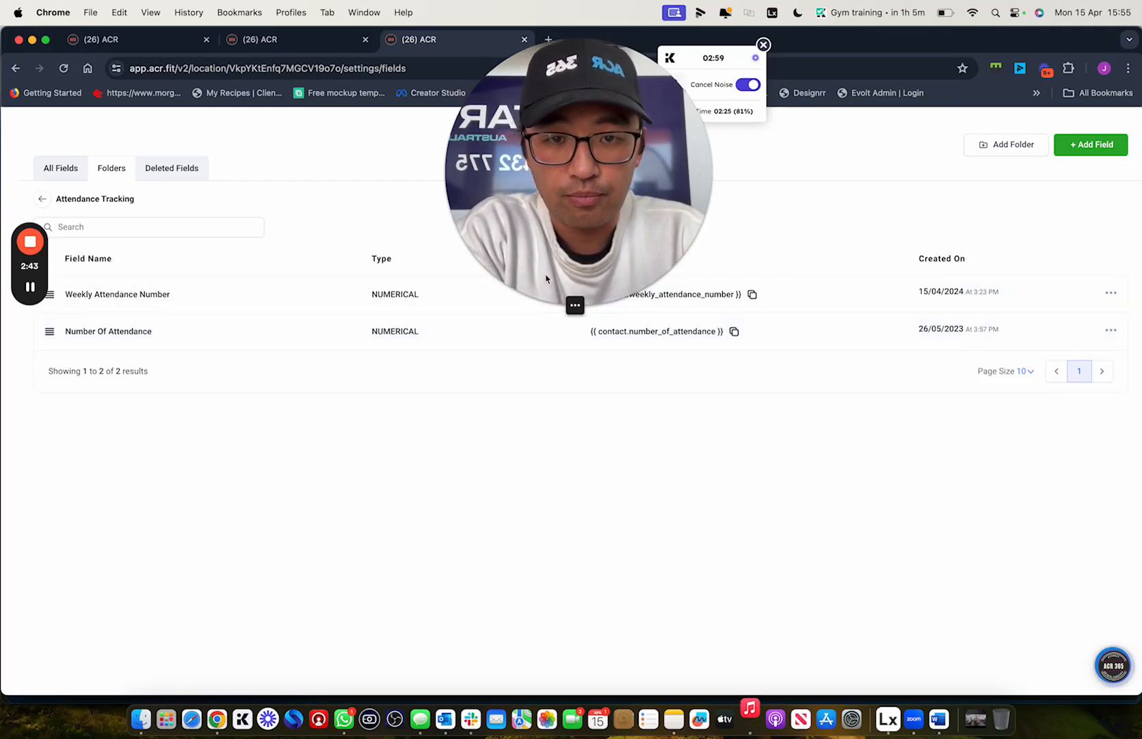
left_click(559, 306)
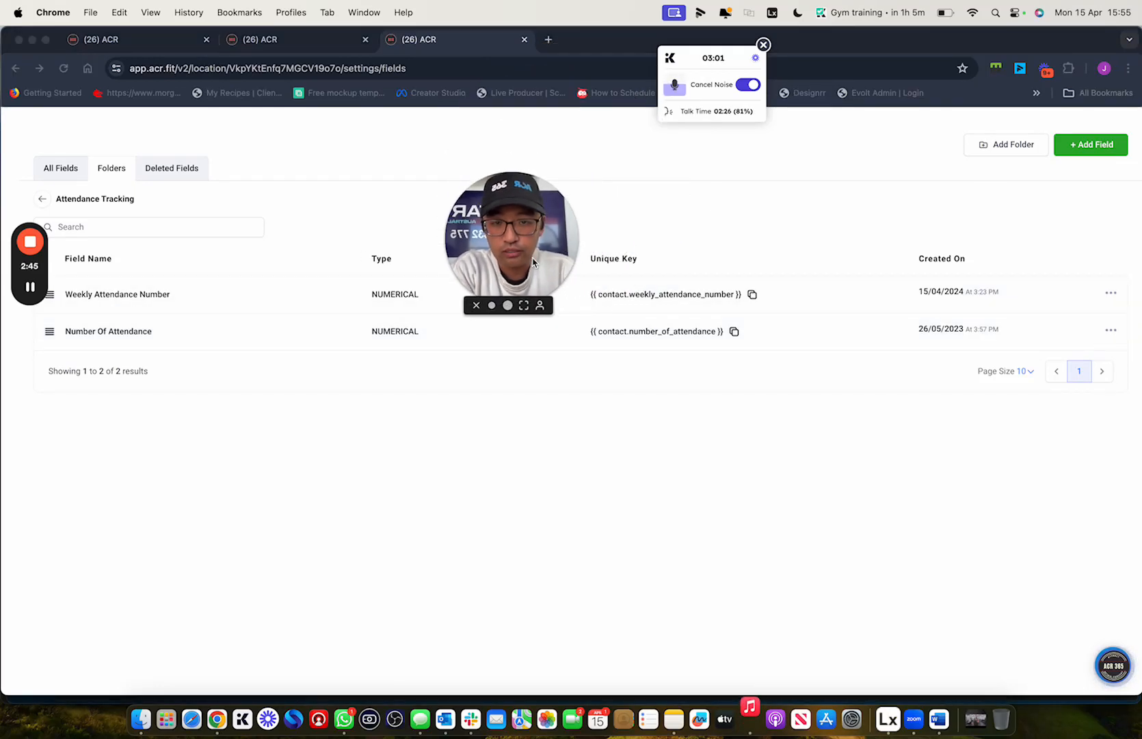
left_click_drag(560, 312, 929, 513)
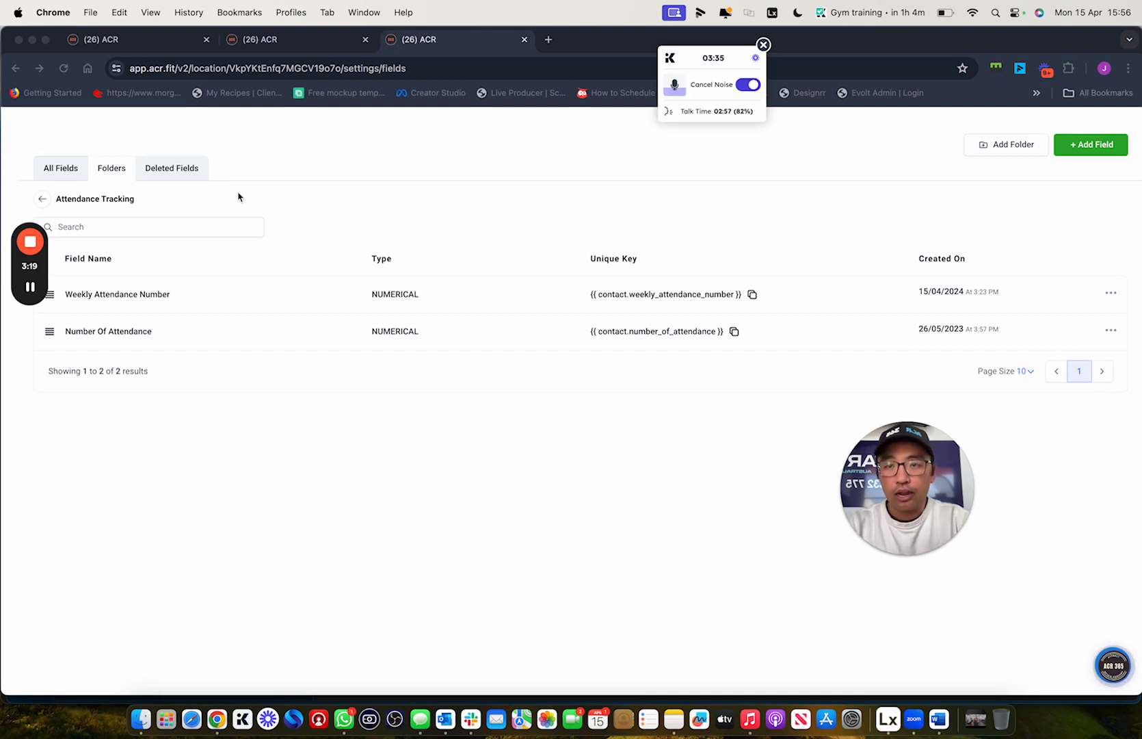
Open the Update Weekly Attendance Number and Weekly Attendance Tracker workflows in separate browser tabs, ending on the former.
left_click(121, 41)
left_click(273, 41)
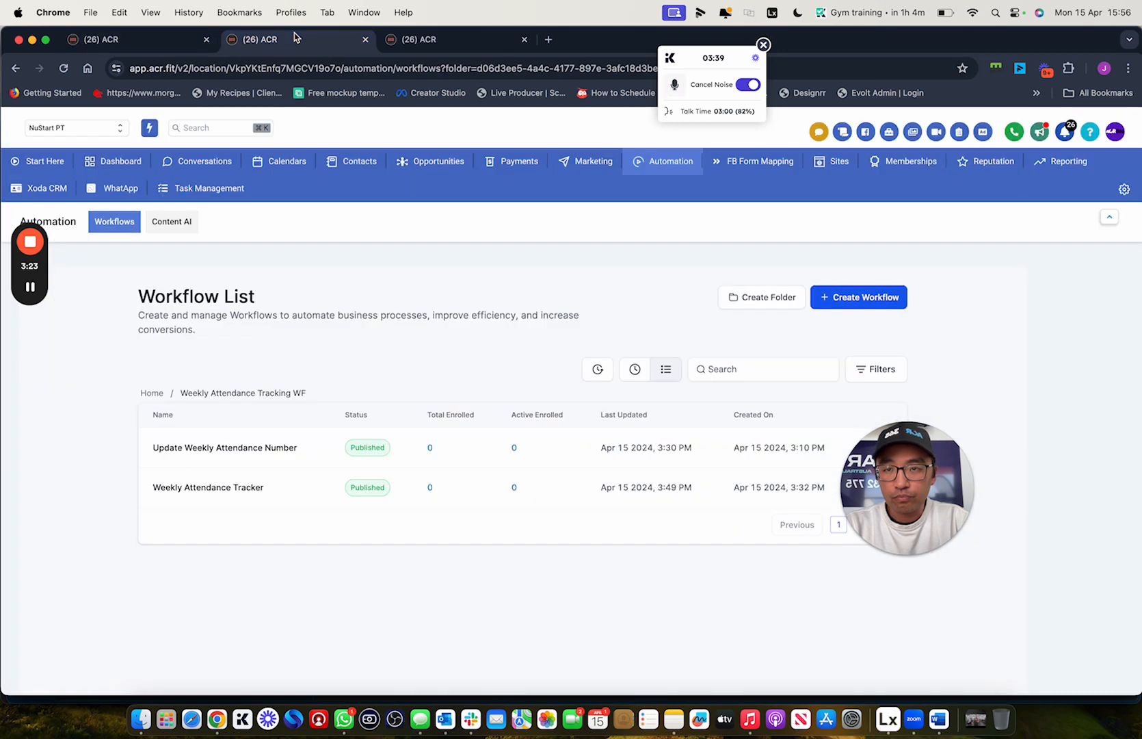
left_click(157, 41)
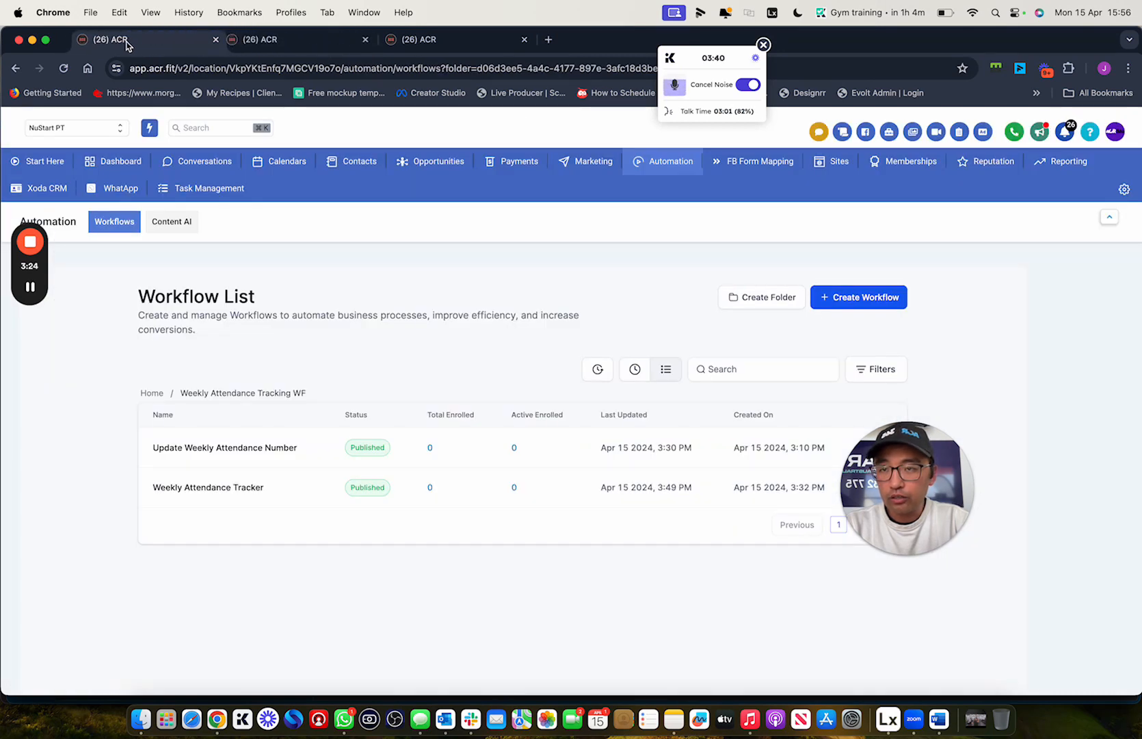
left_click(264, 448)
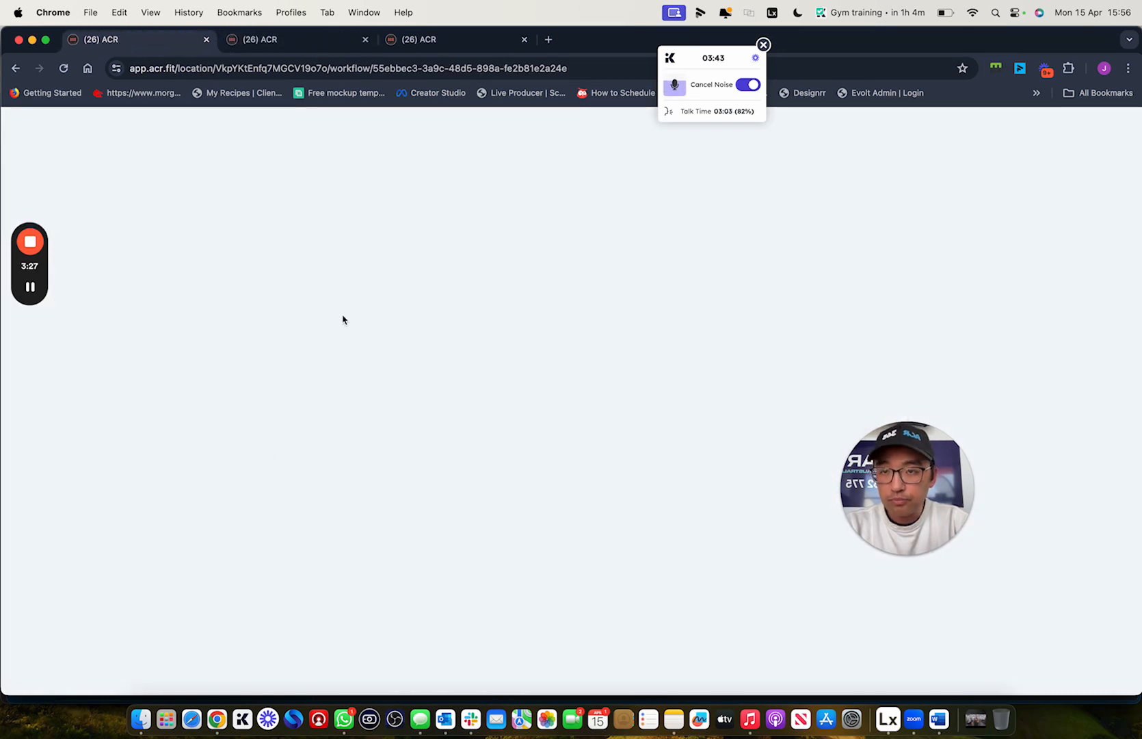
left_click(297, 42)
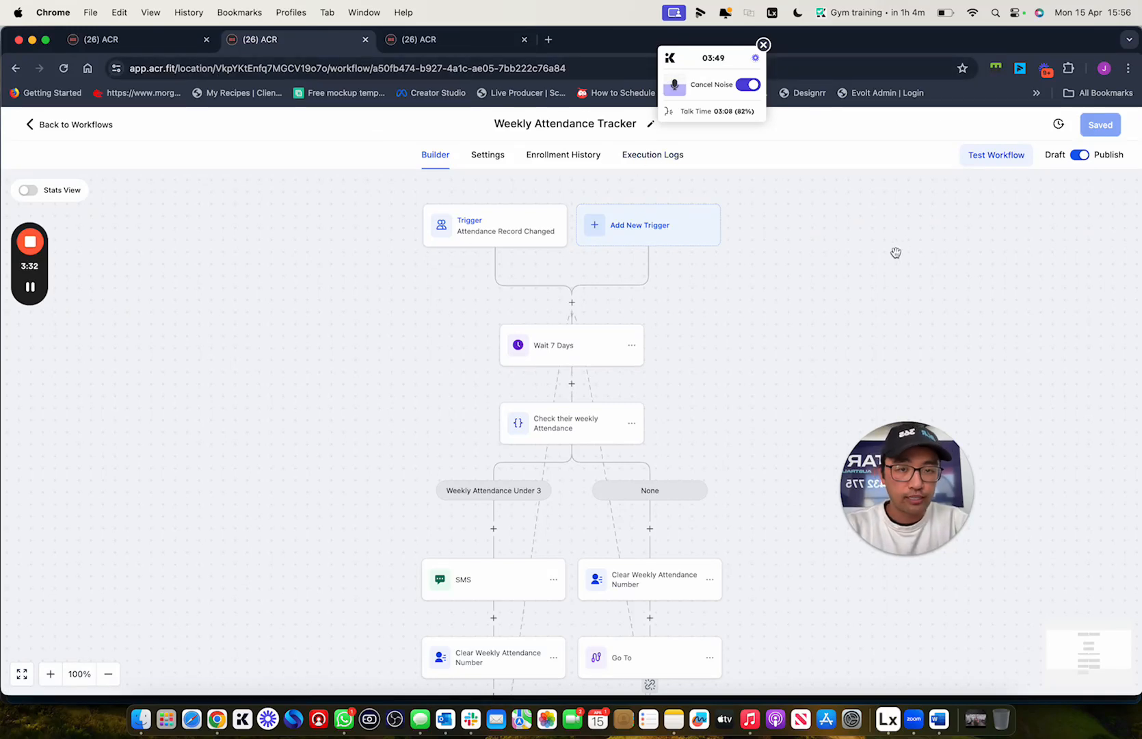
left_click(137, 45)
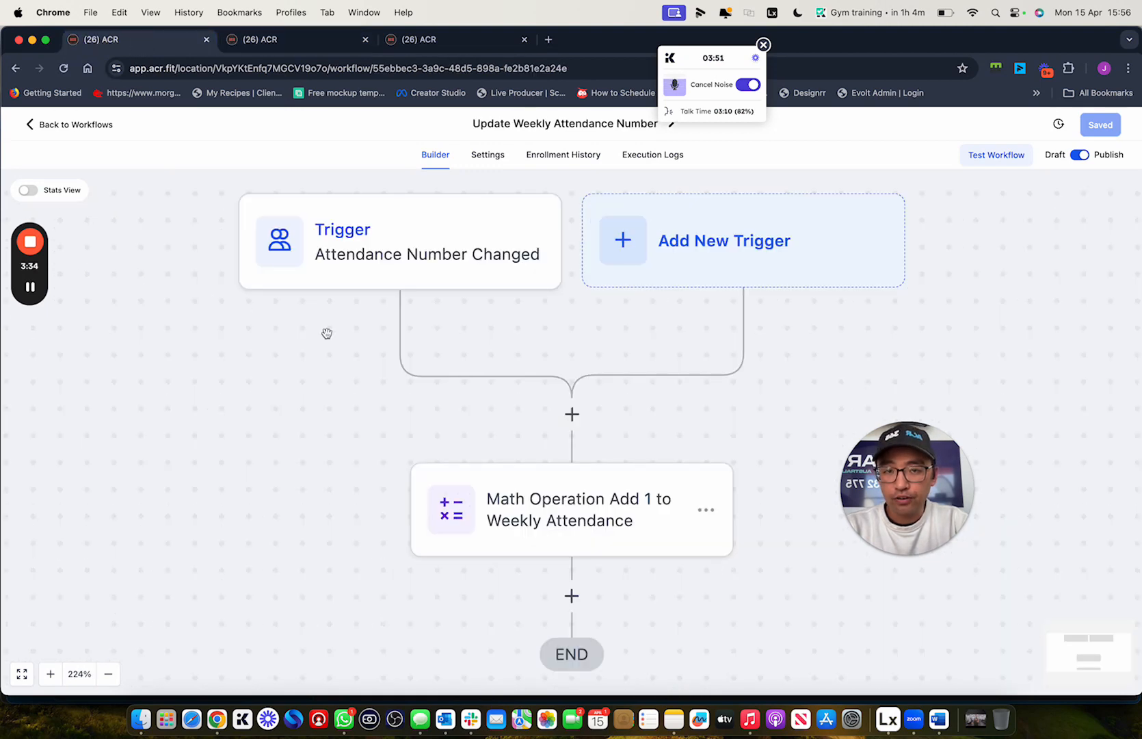
Set the Attendance Number Changed trigger's filter to Number of Attendance with Has changed, and save the trigger.
scroll(434, 335, "down", 3)
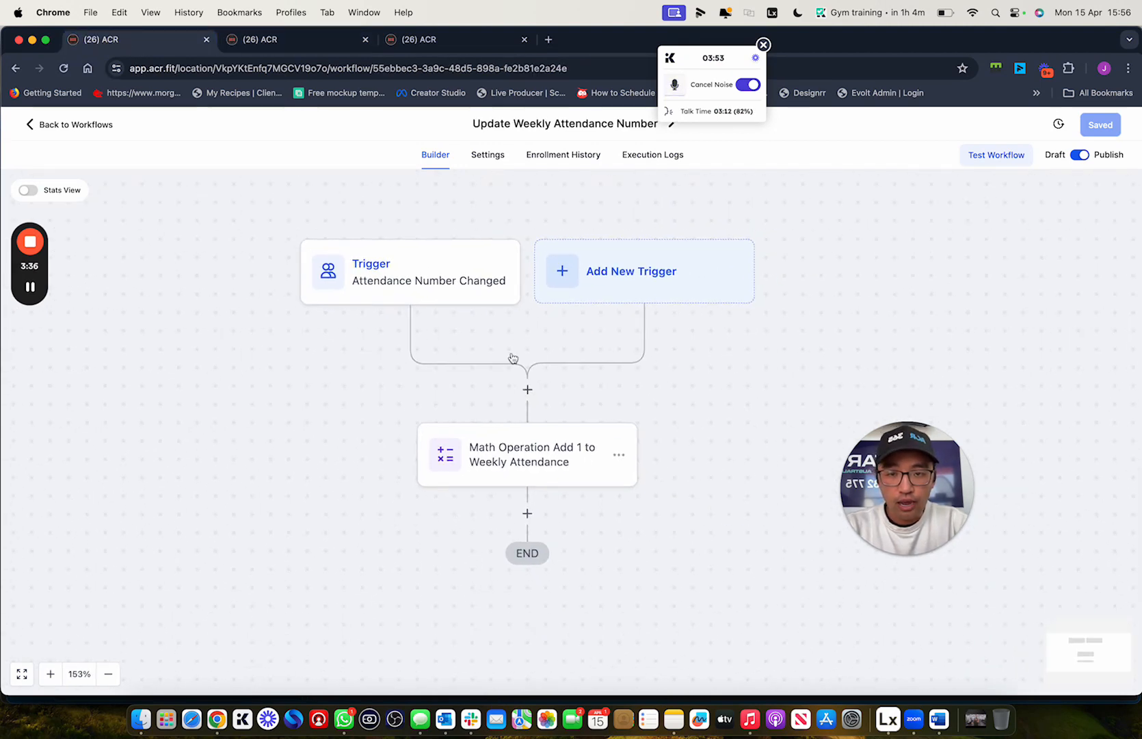
left_click(428, 293)
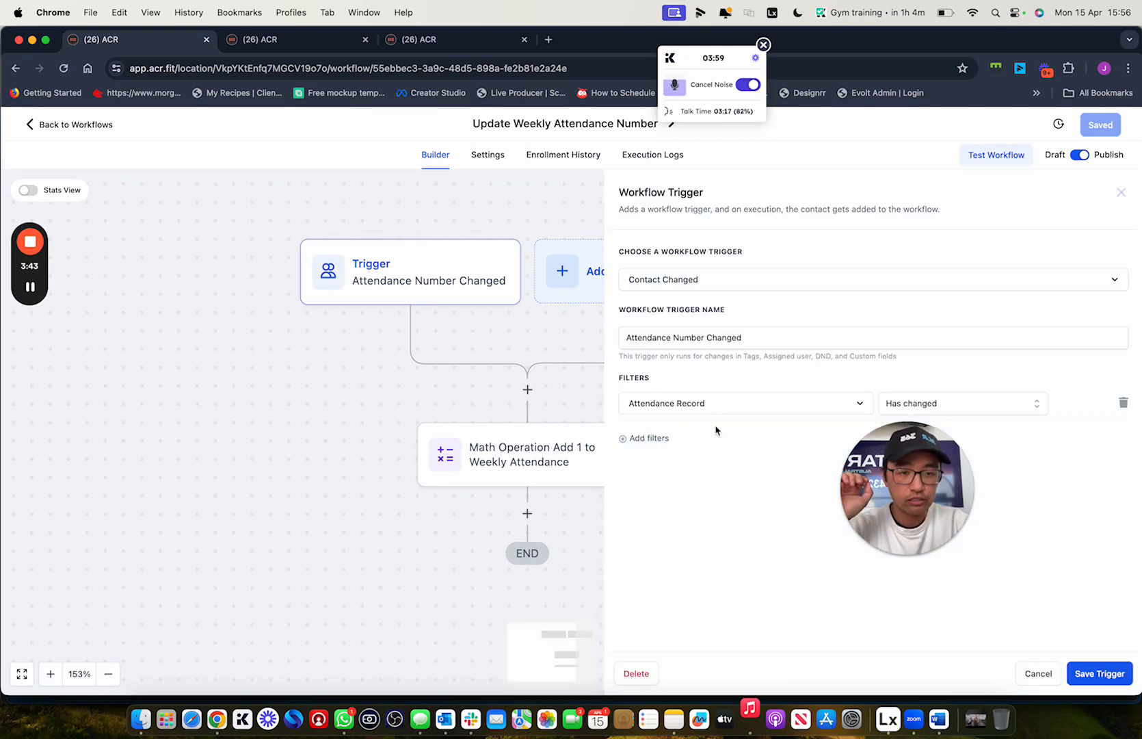
left_click(732, 409)
type("nu")
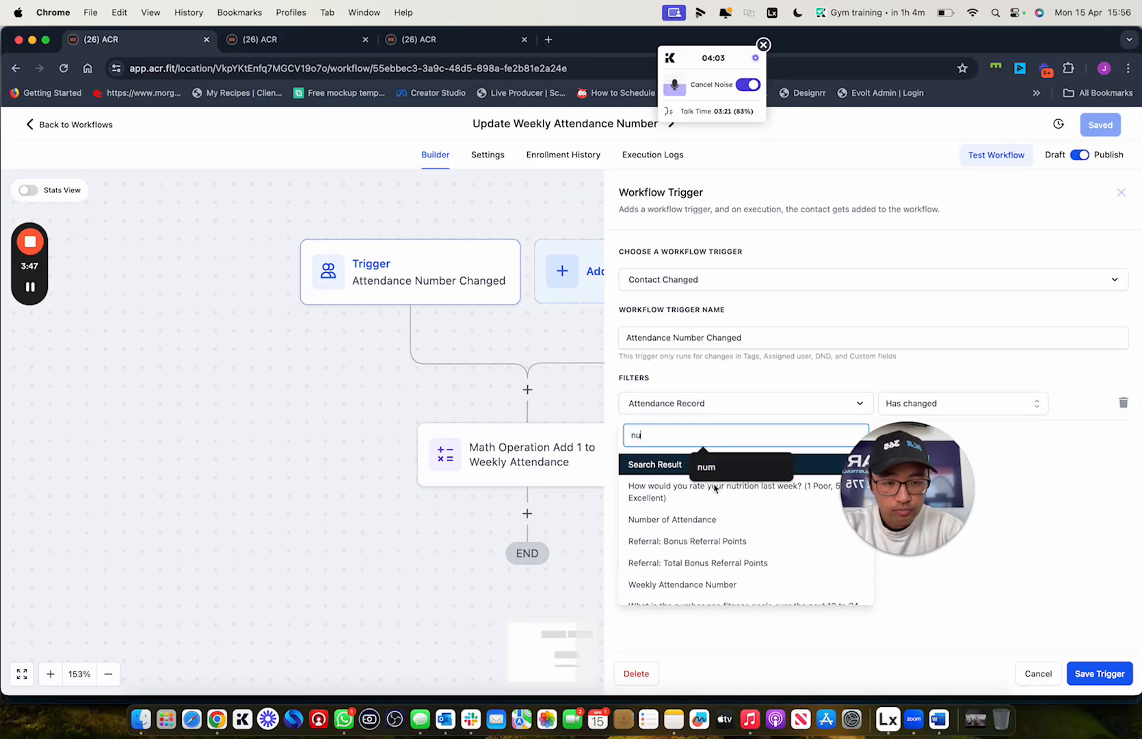
left_click(716, 520)
left_click(956, 406)
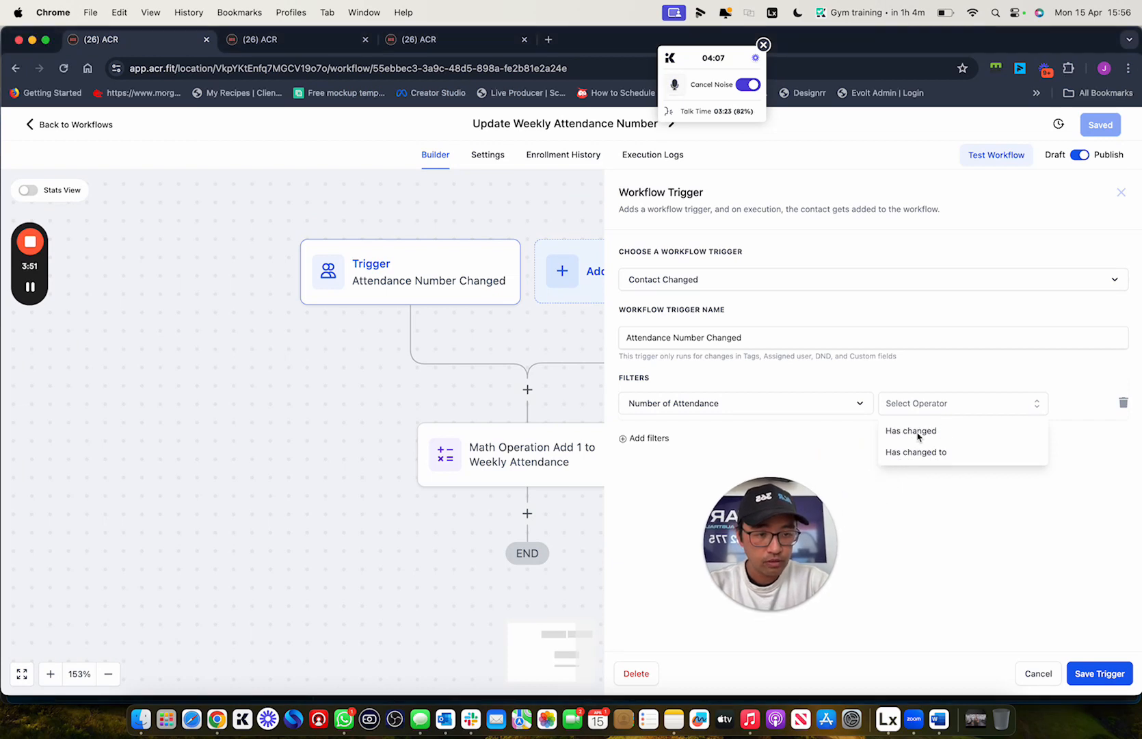
left_click(920, 432)
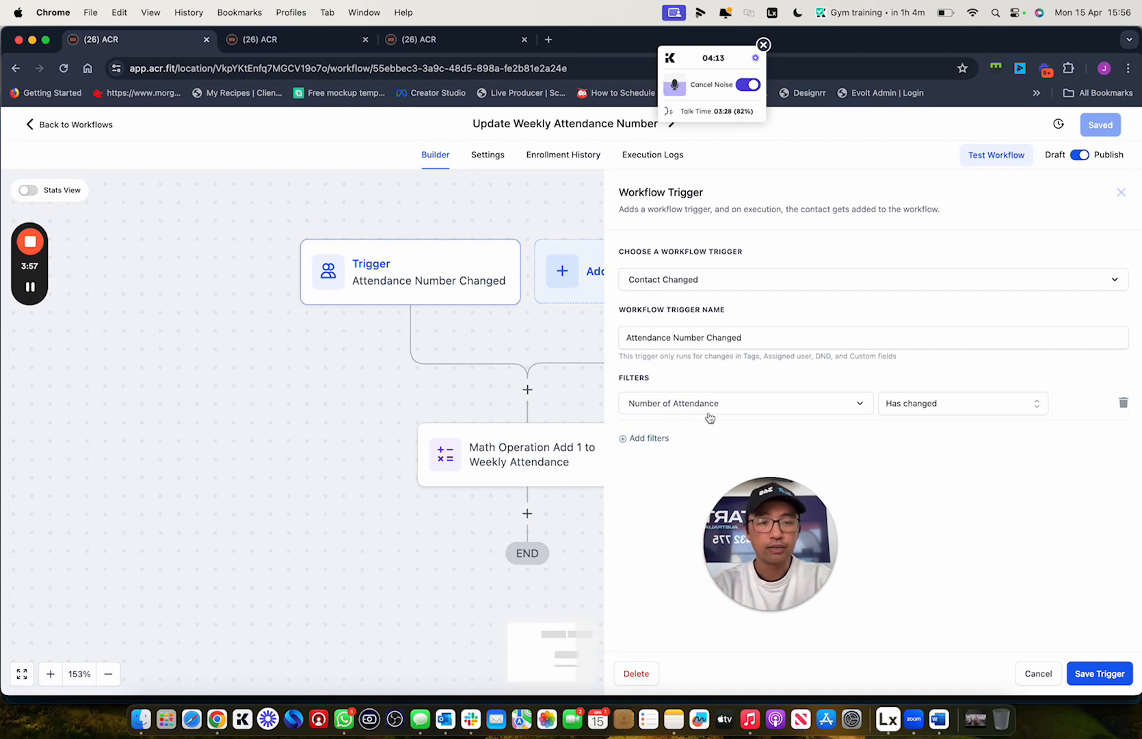
left_click(1096, 669)
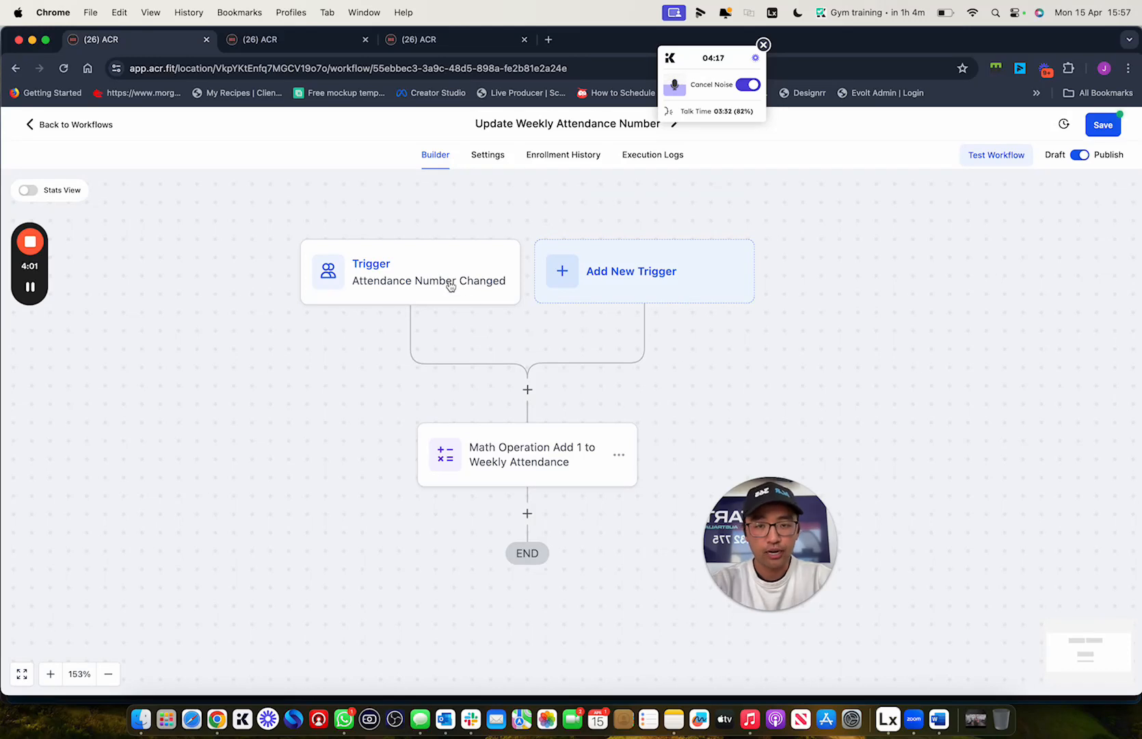
Review the weekly attendance math operation's settings and save the Update Weekly Attendance Number workflow.
left_click(493, 454)
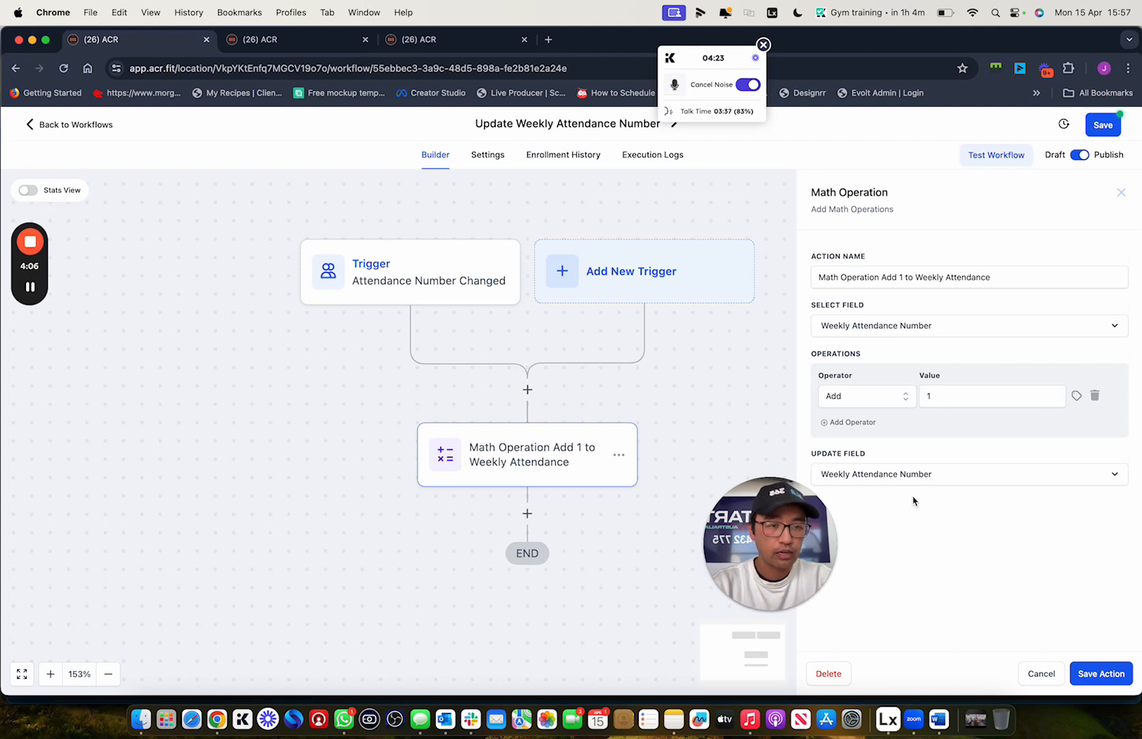
left_click(1102, 123)
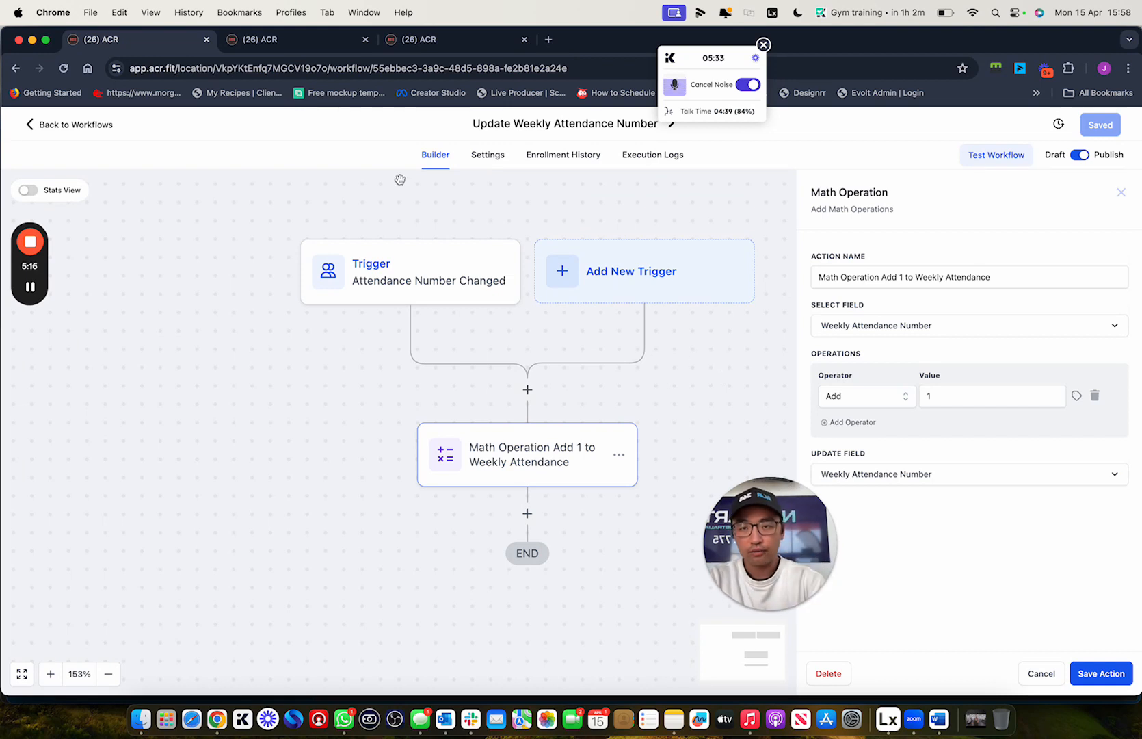
In the Weekly Attendance Tracker workflow, review the settings of the Attendance Record Changed trigger and the Wait 7 Days action.
left_click(295, 31)
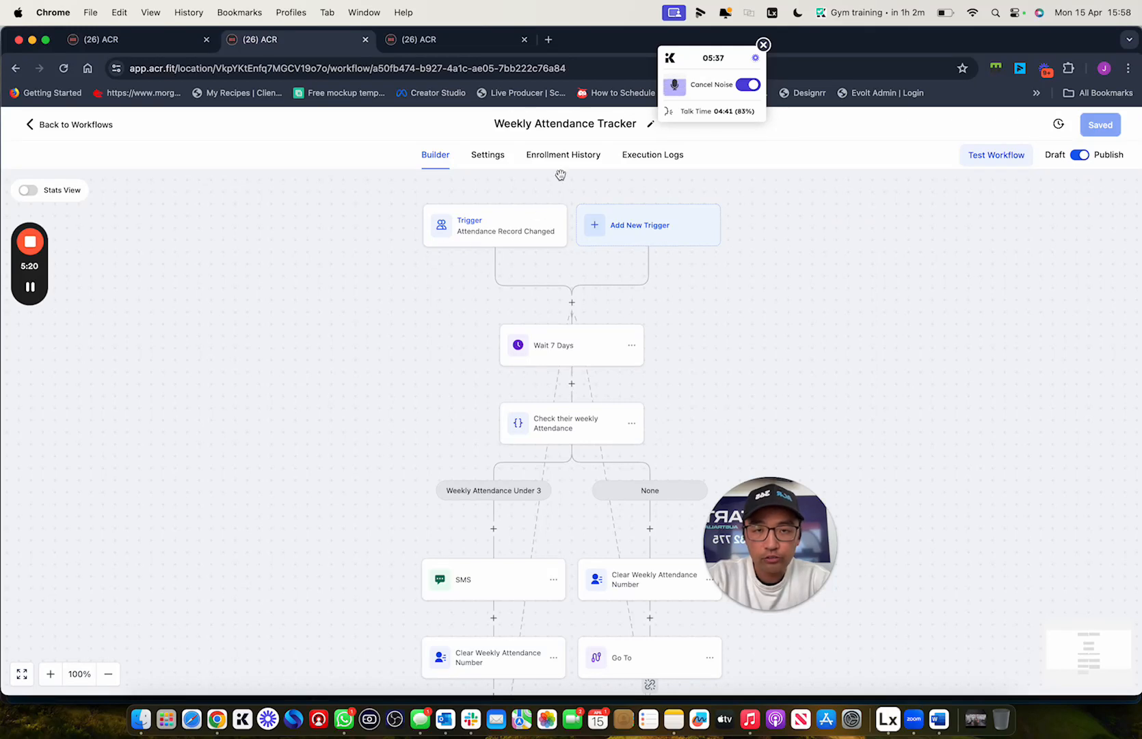
left_click(509, 231)
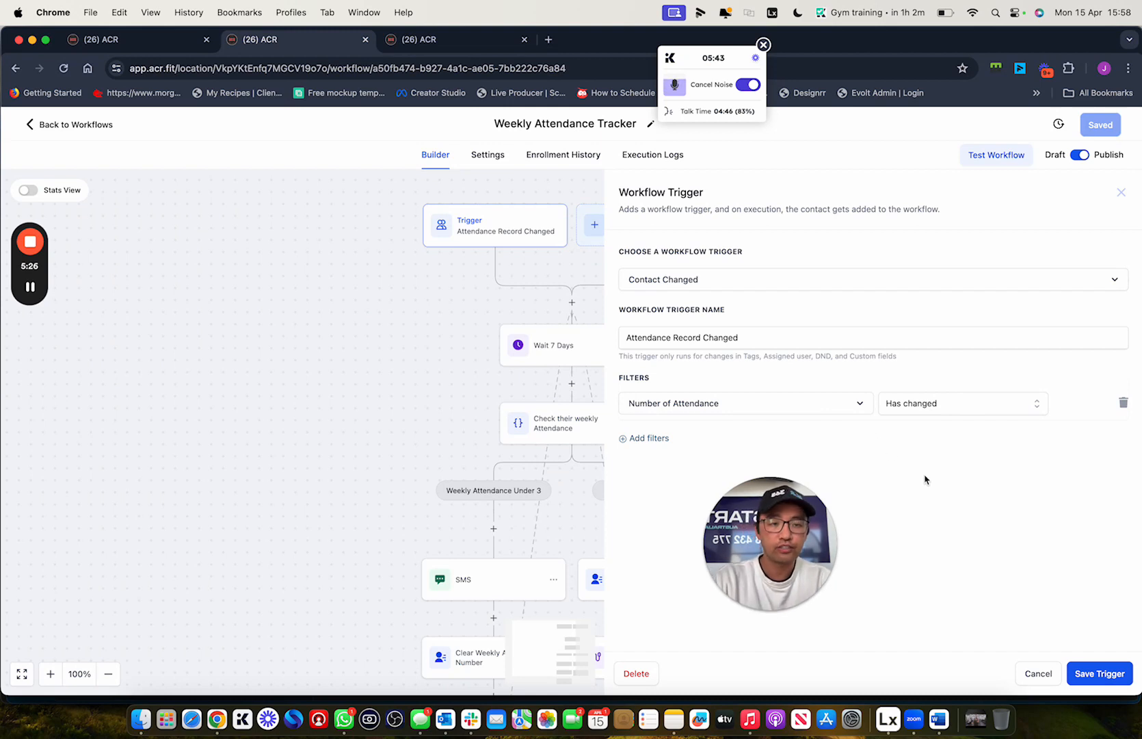
left_click(1038, 676)
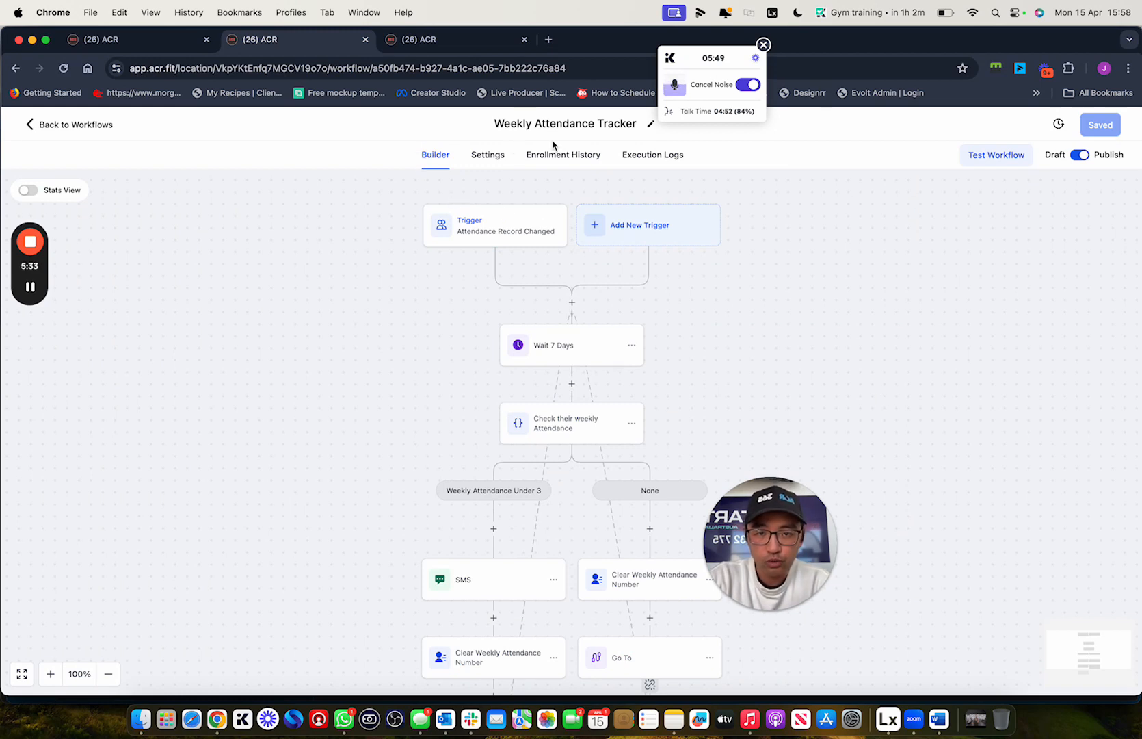
scroll(591, 287, "down", 1)
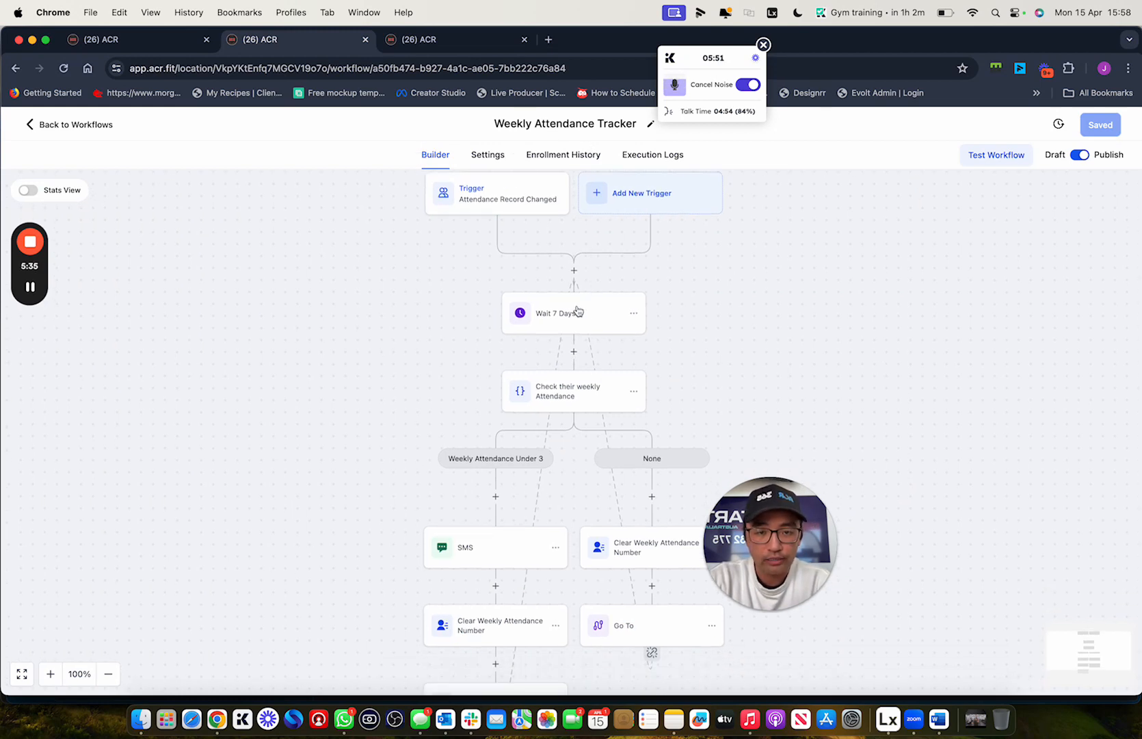
left_click(579, 311)
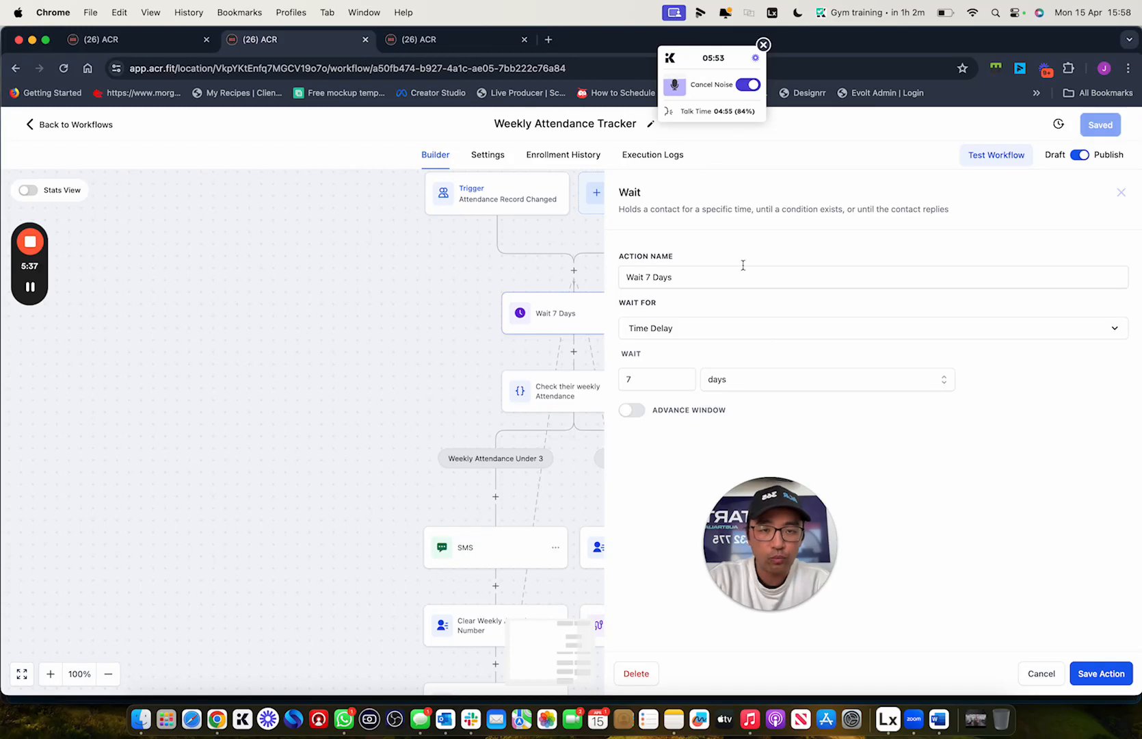
left_click(1040, 673)
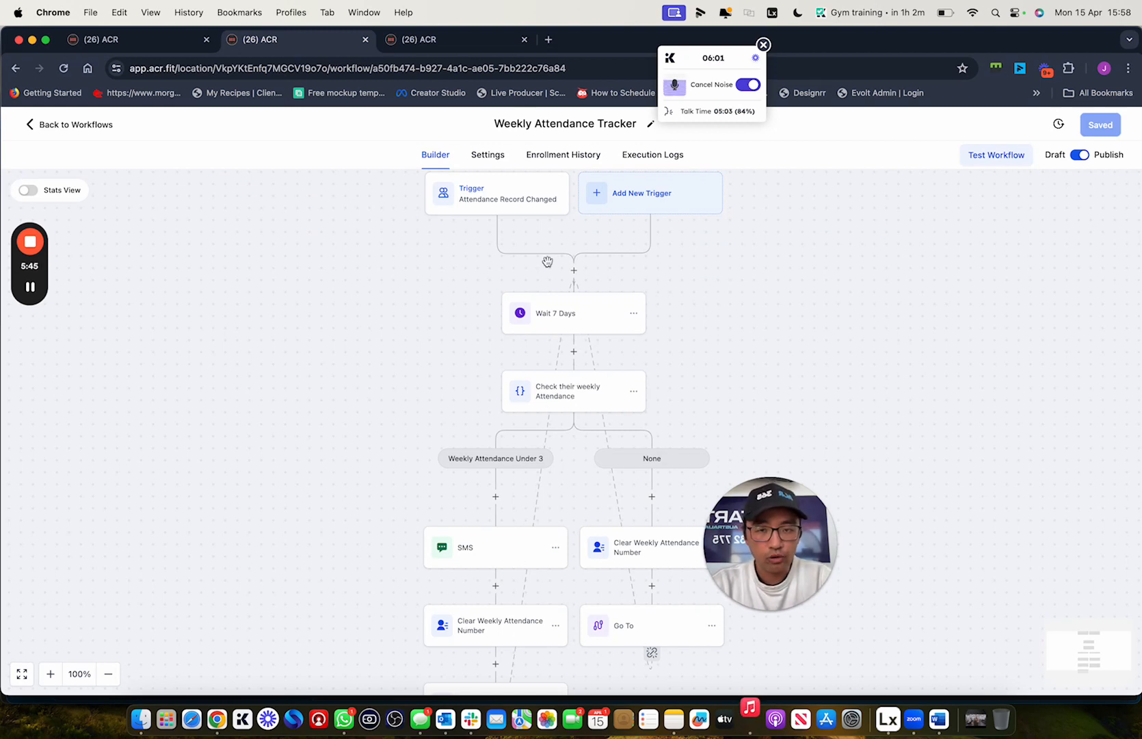
Review the weekly attendance condition's branch rules and the SMS message in the Weekly Attendance Under 3 branch.
left_click(564, 396)
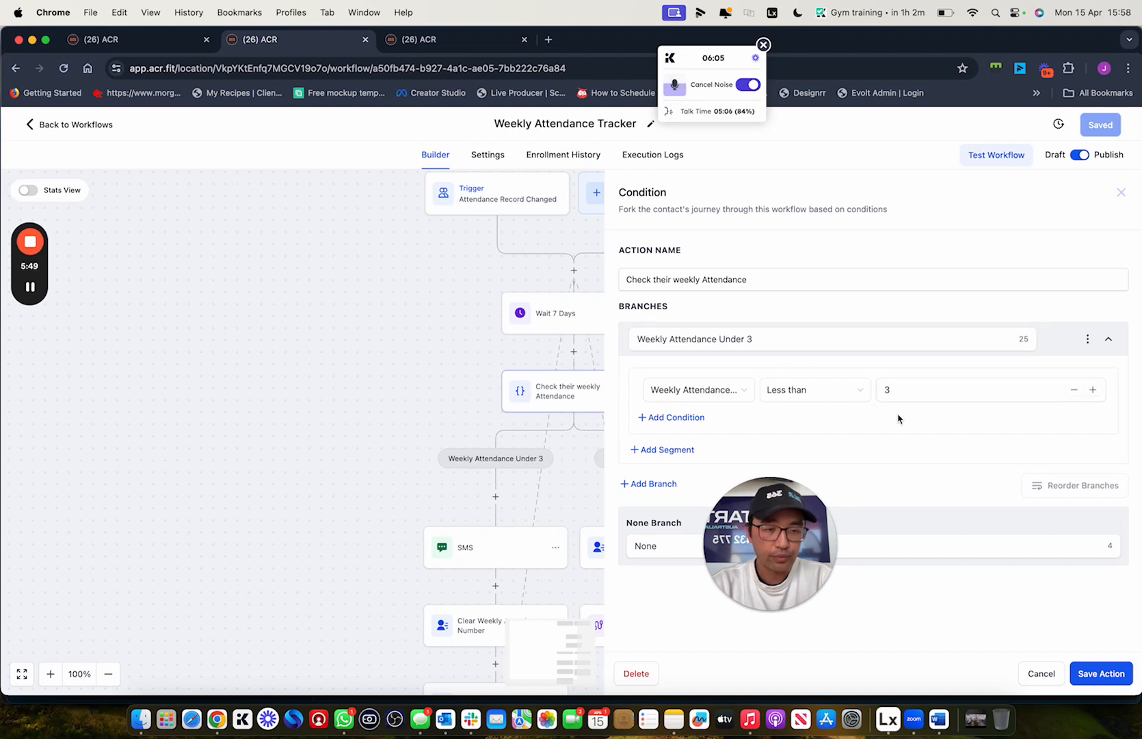
left_click(1039, 673)
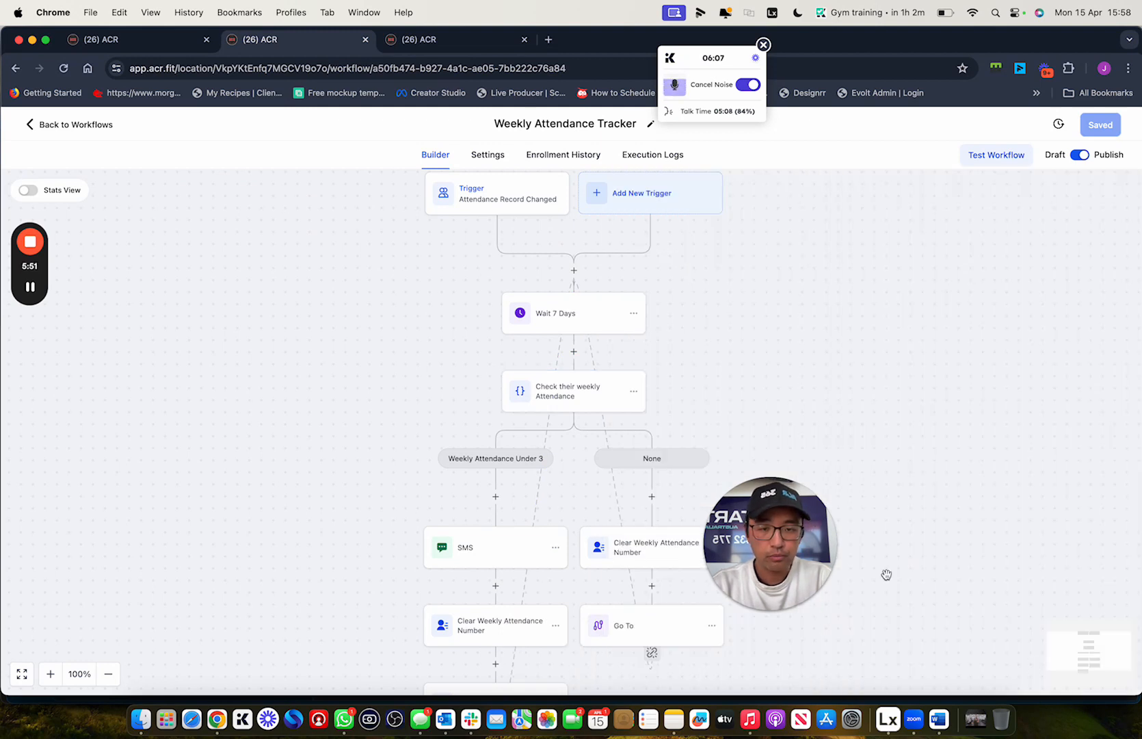
scroll(557, 435, "down", 3)
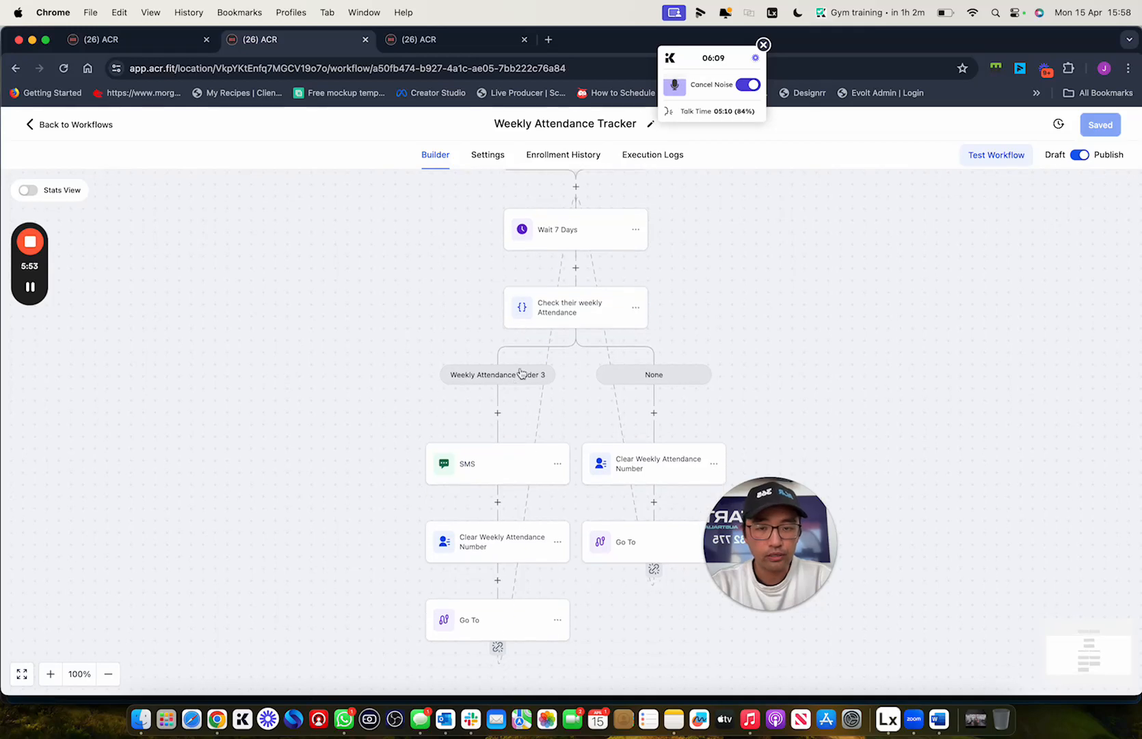
left_click(584, 319)
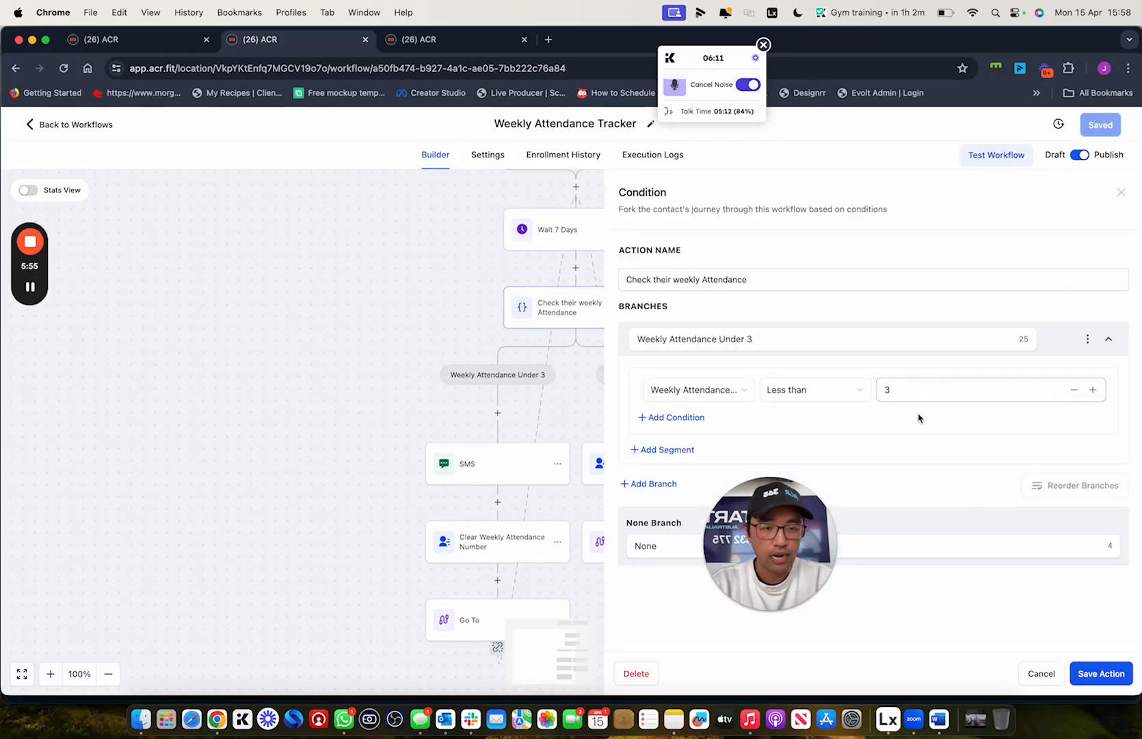
left_click(1041, 676)
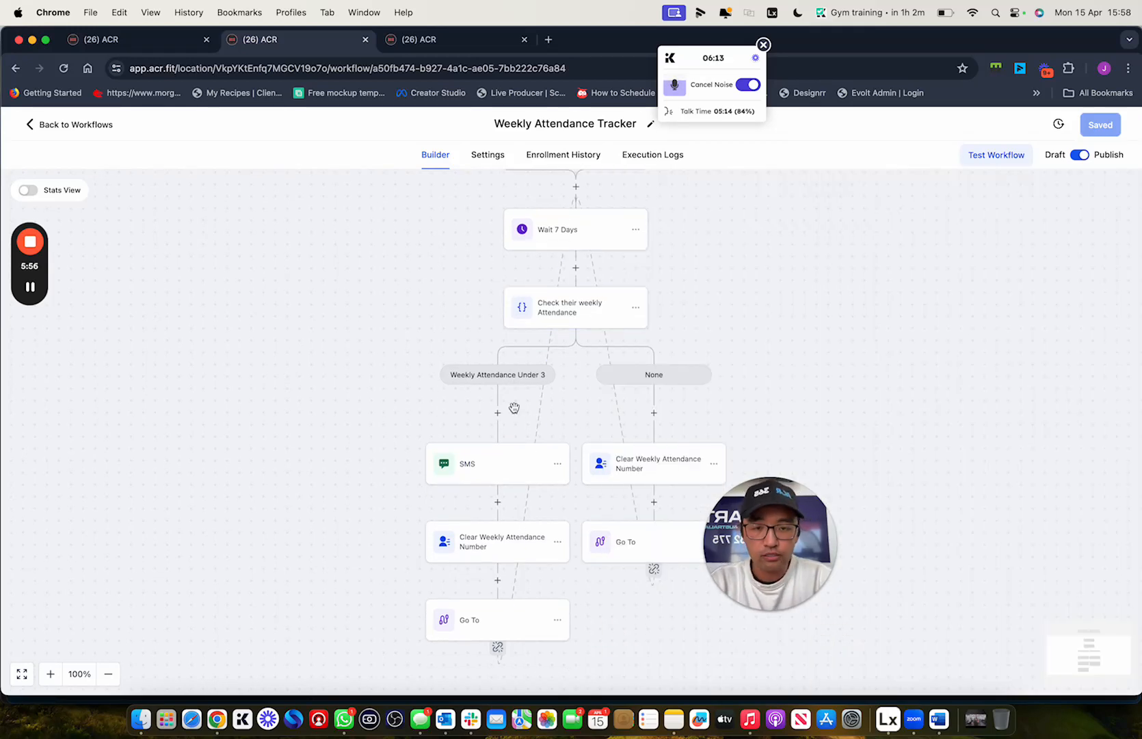
scroll(513, 408, "down", 3)
left_click(506, 372)
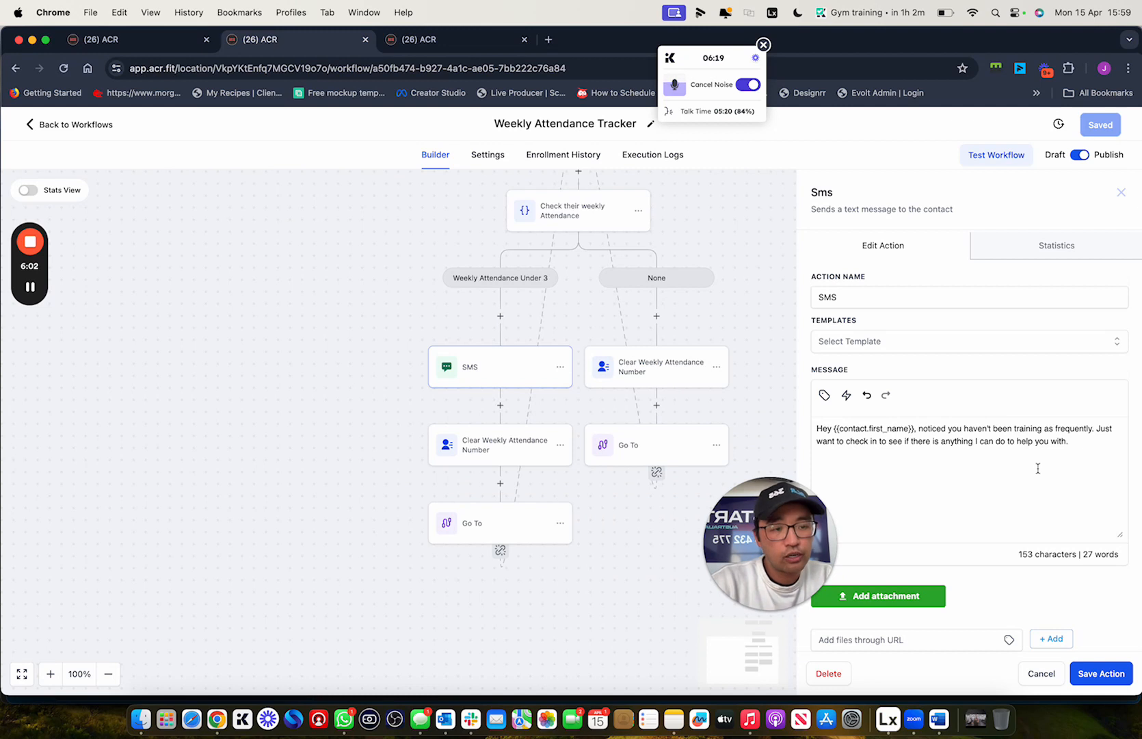
Try adding a Send Internal Notification action after the SMS in the Weekly Attendance Under 3 branch, view its notification types, and cancel it.
left_click(500, 406)
type("cre")
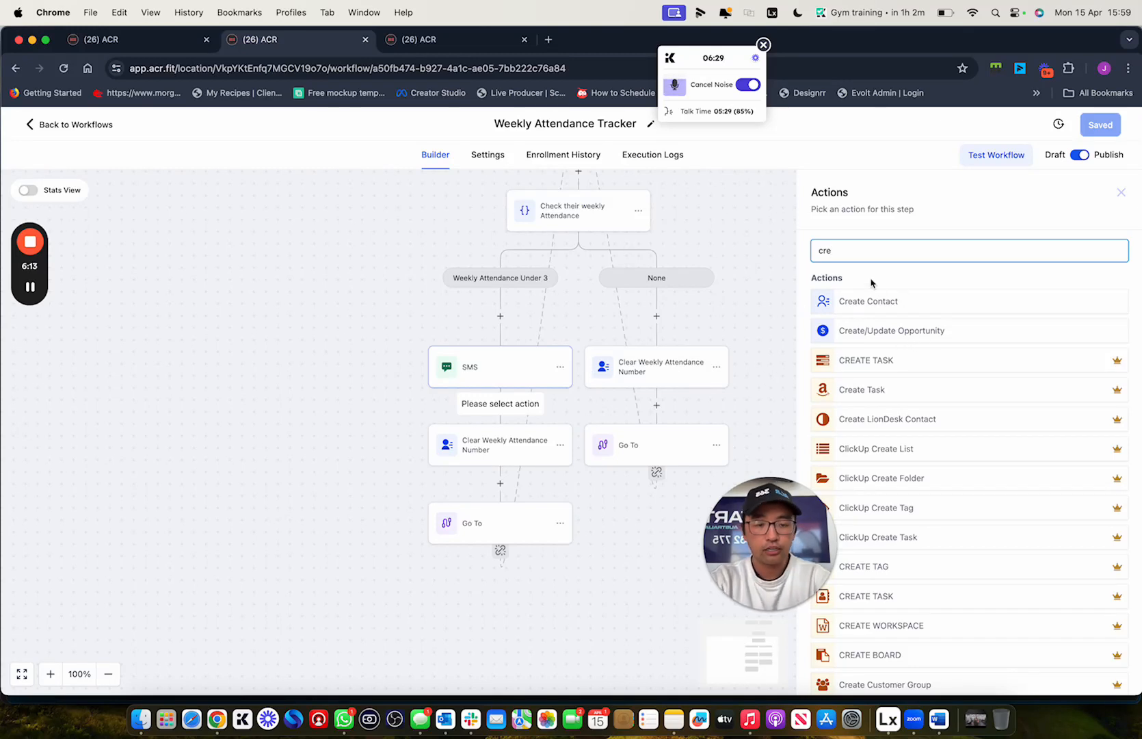
key("BackSpace")
key("BackSpace")
key("BackSpace")
type("sen")
key("BackSpace")
key("BackSpace")
key("BackSpace")
type("in")
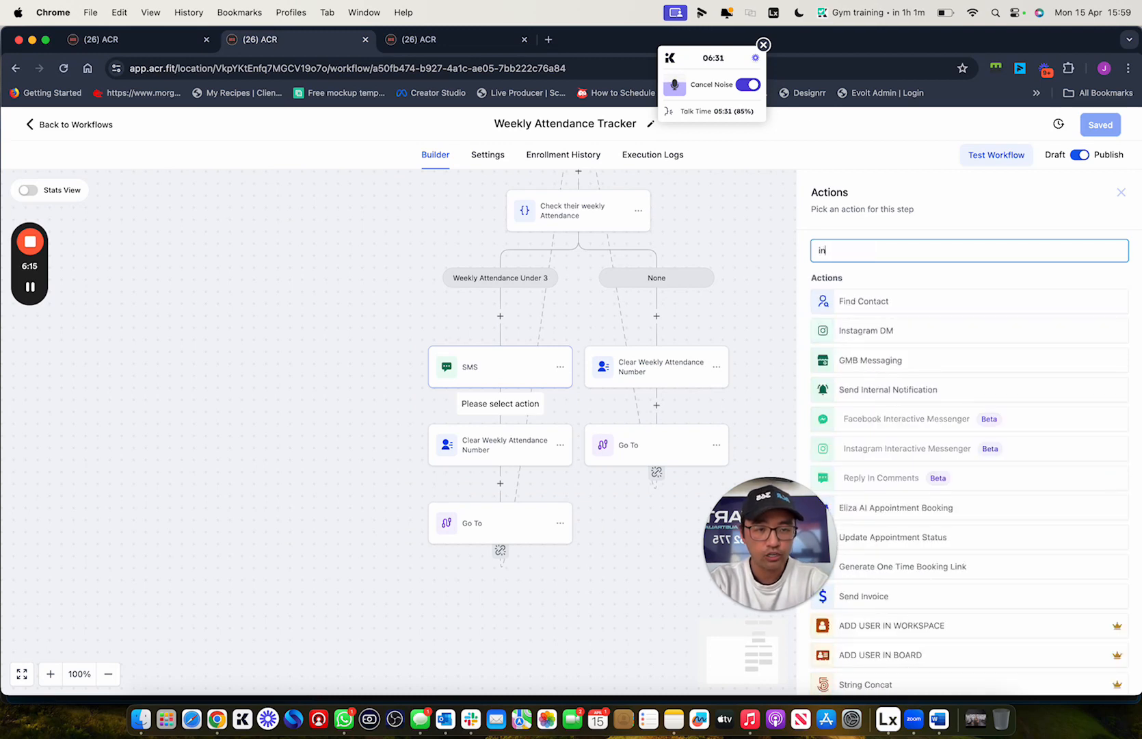
type("tern")
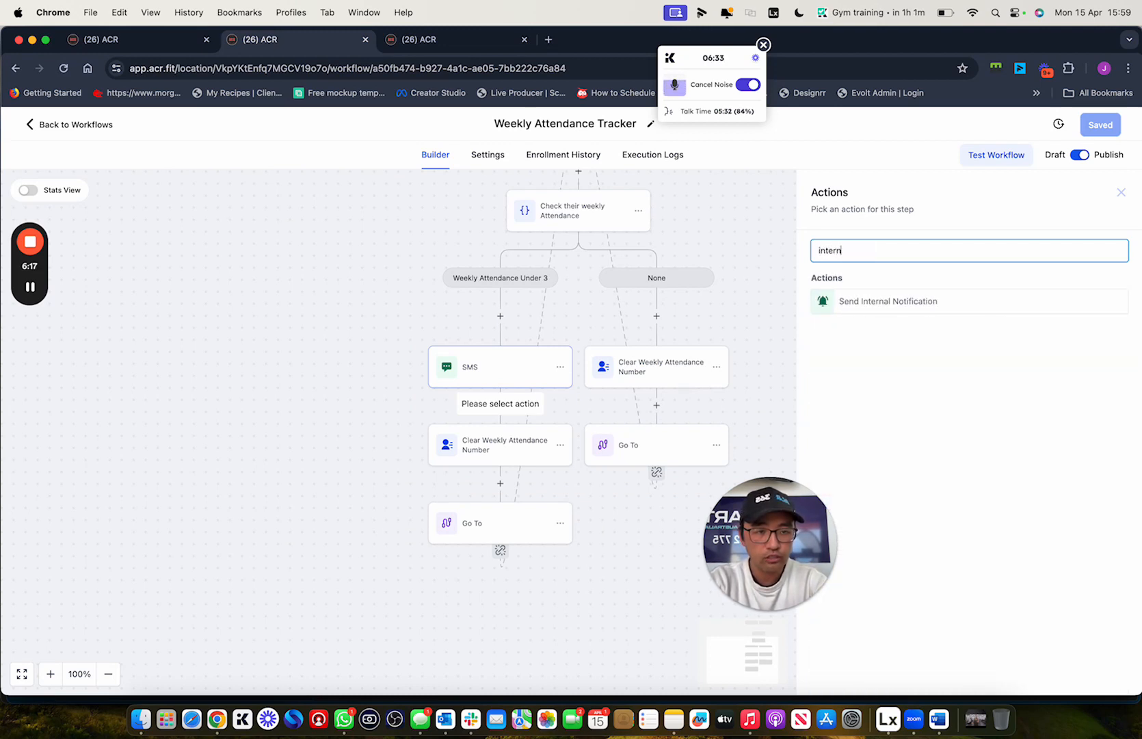
left_click(970, 309)
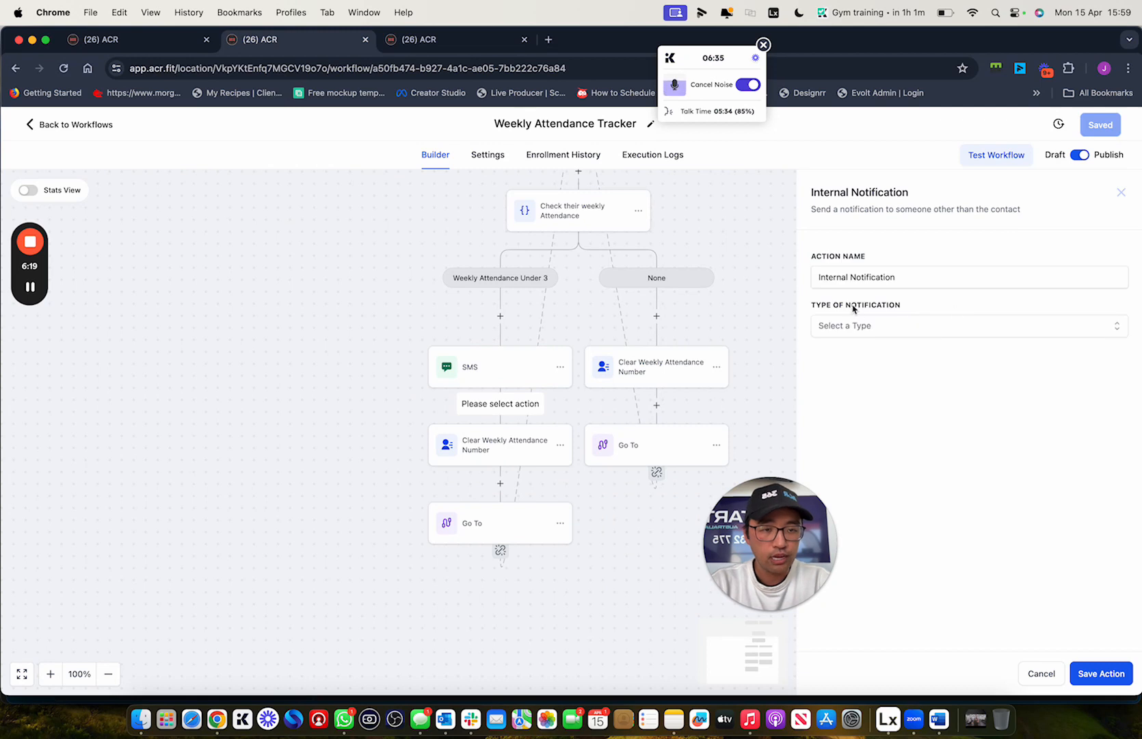
left_click(878, 327)
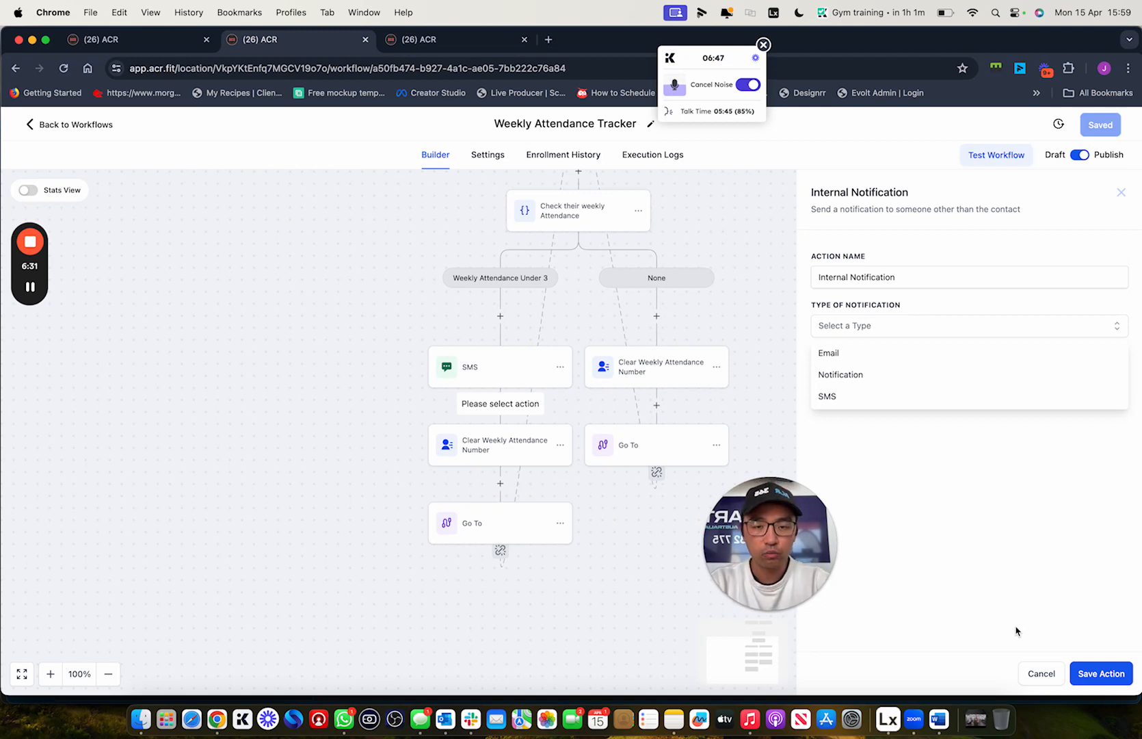
left_click(1039, 673)
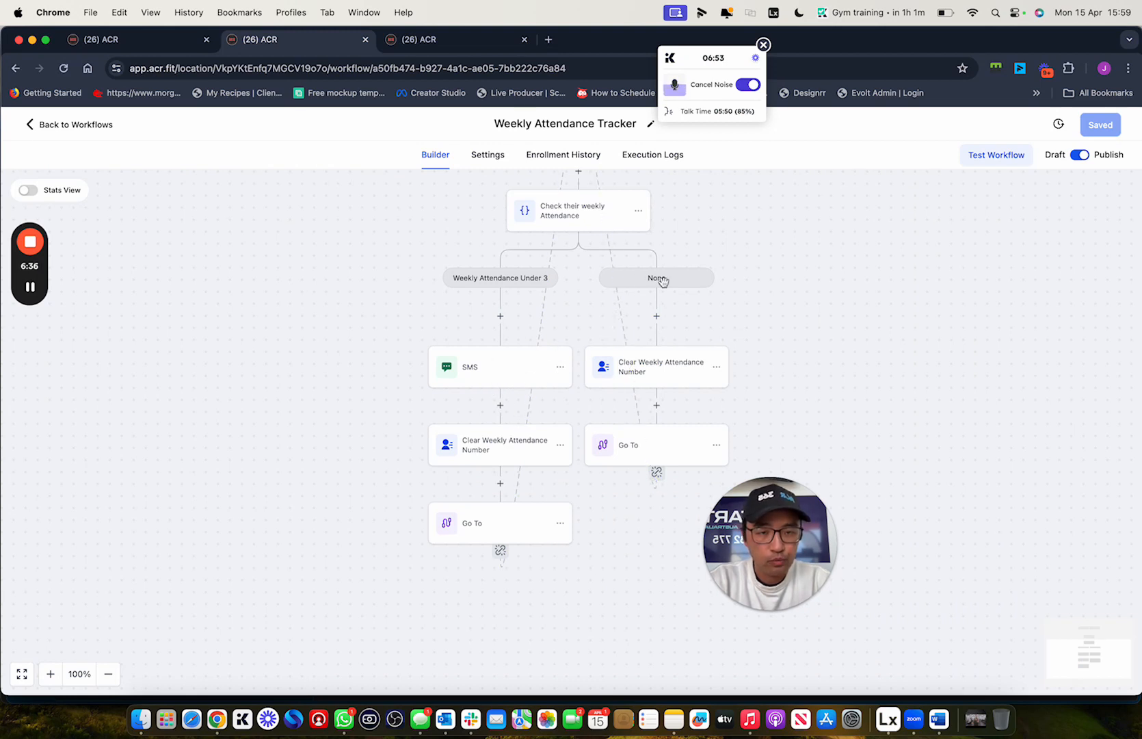
Review the settings of the Clear Weekly Attendance Number action in the Weekly Attendance Under 3 branch, and close them without saving.
scroll(576, 245, "up", 1)
scroll(575, 226, "up", 5)
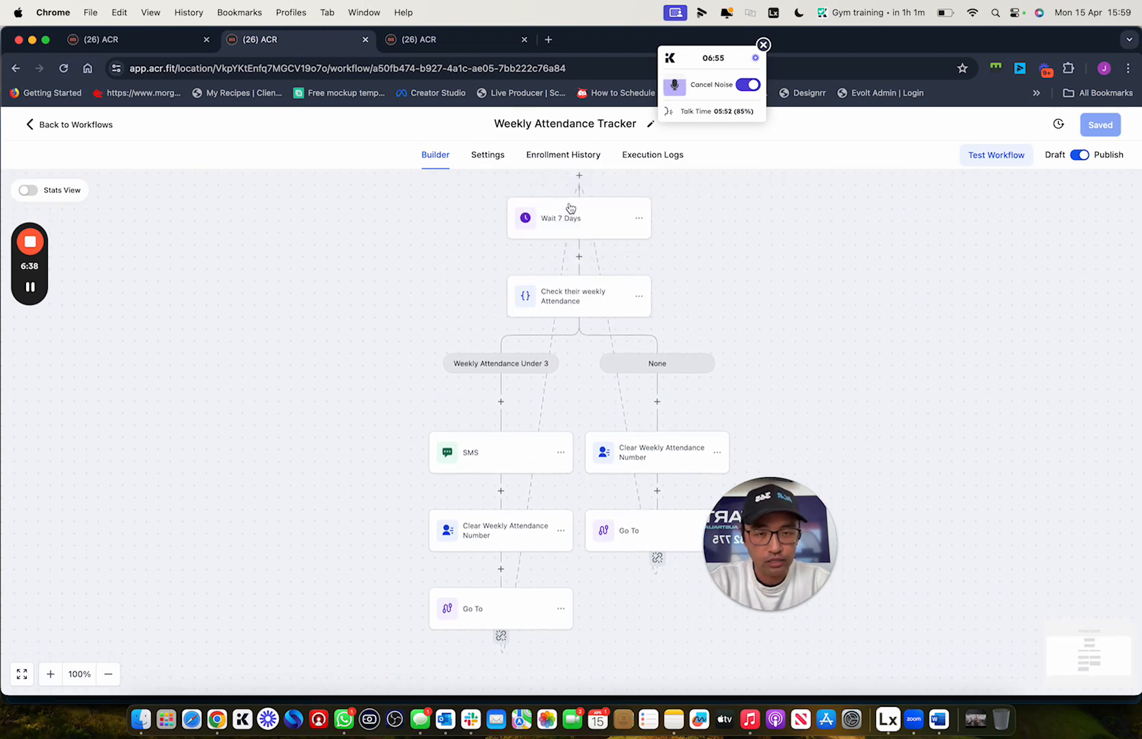
scroll(557, 418, "down", 5)
left_click(512, 457)
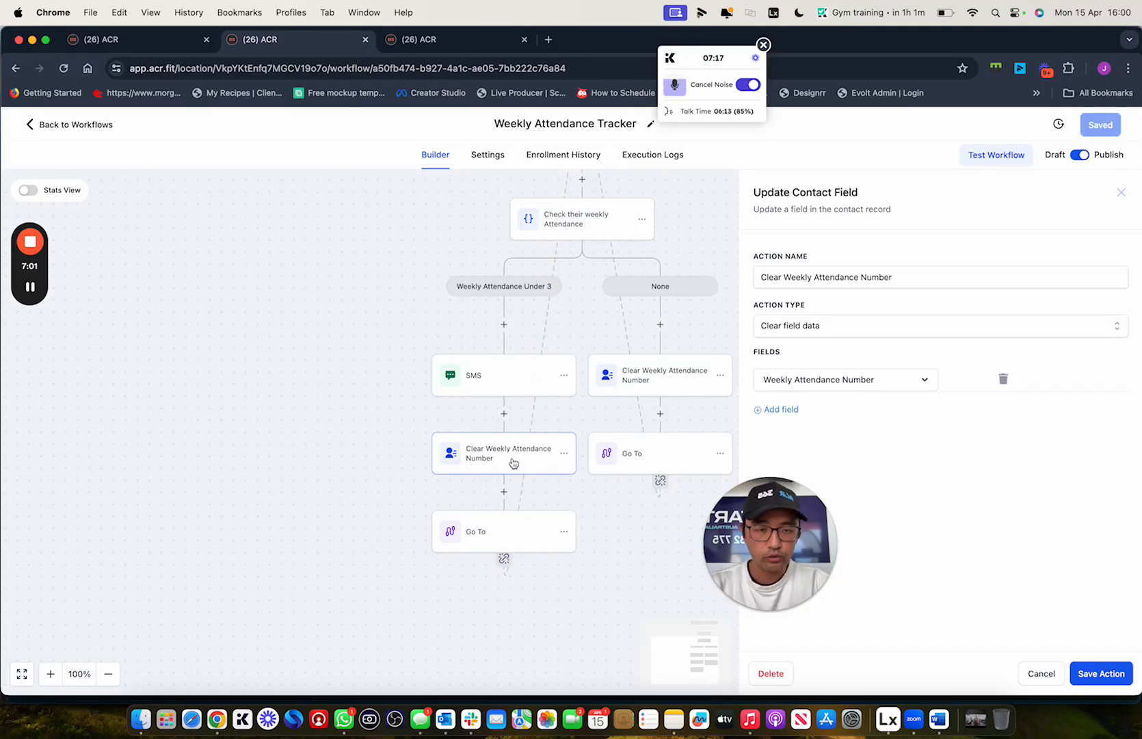
scroll(594, 391, "up", 3)
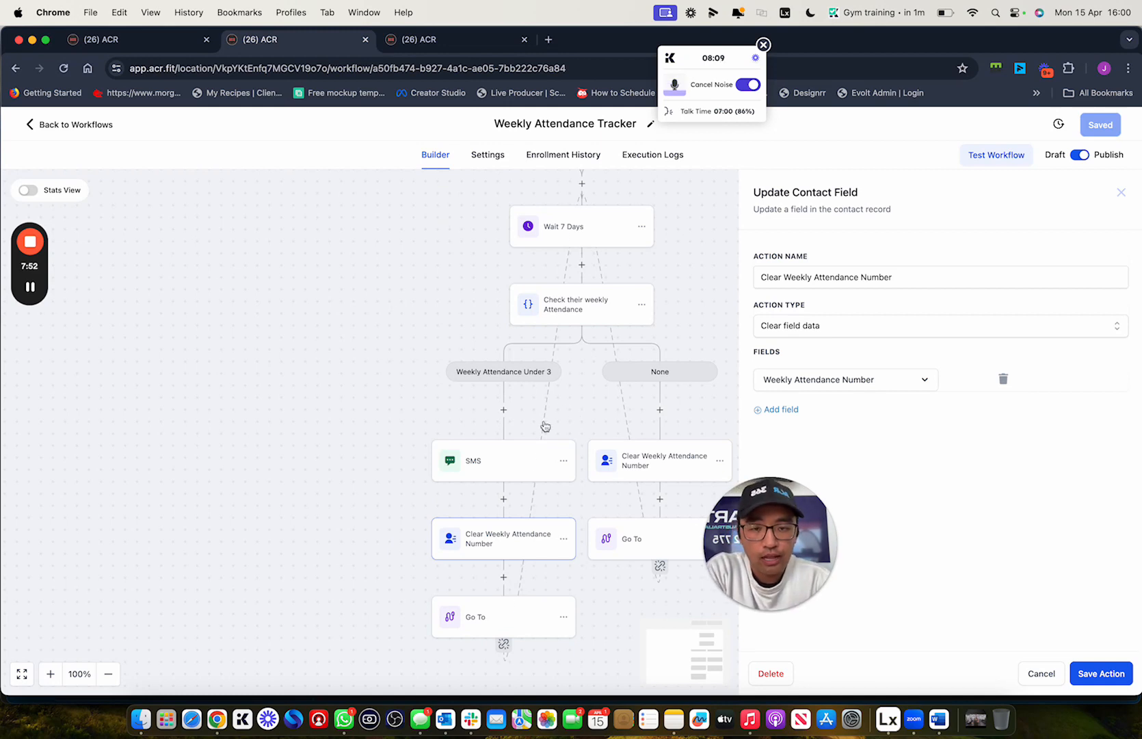
left_click(1040, 674)
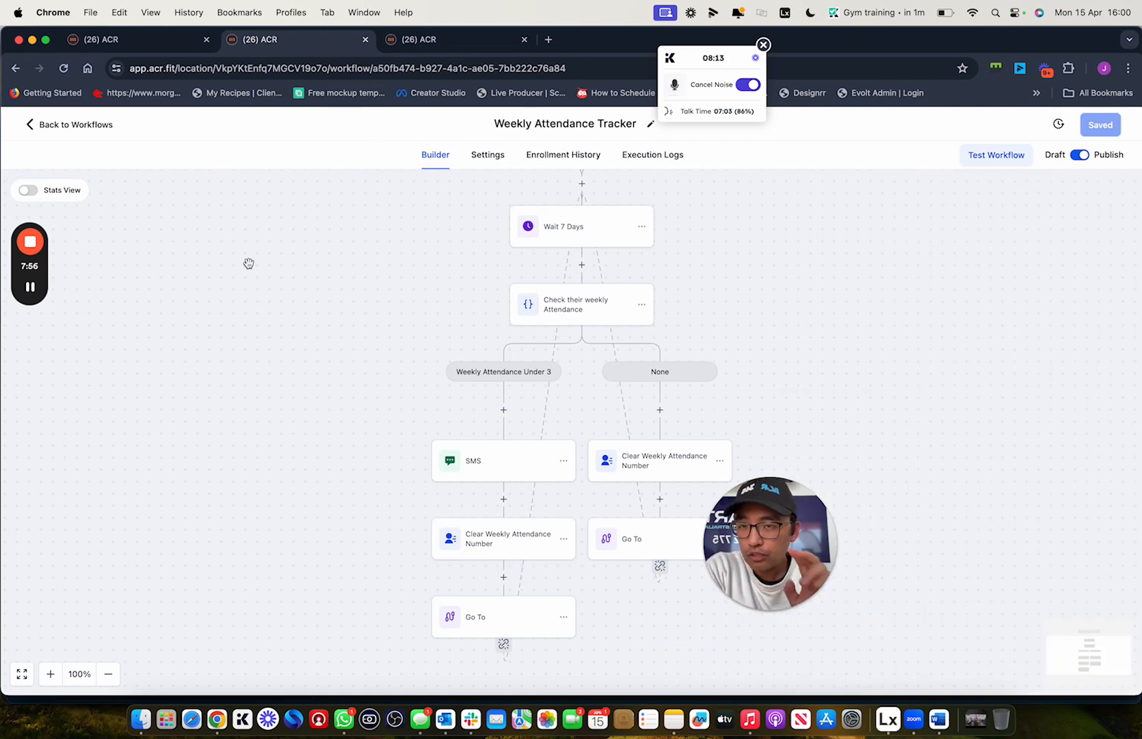
Review the custom fields in the Attendance Tracking folder and the Update Weekly Attendance Number workflow.
left_click(445, 40)
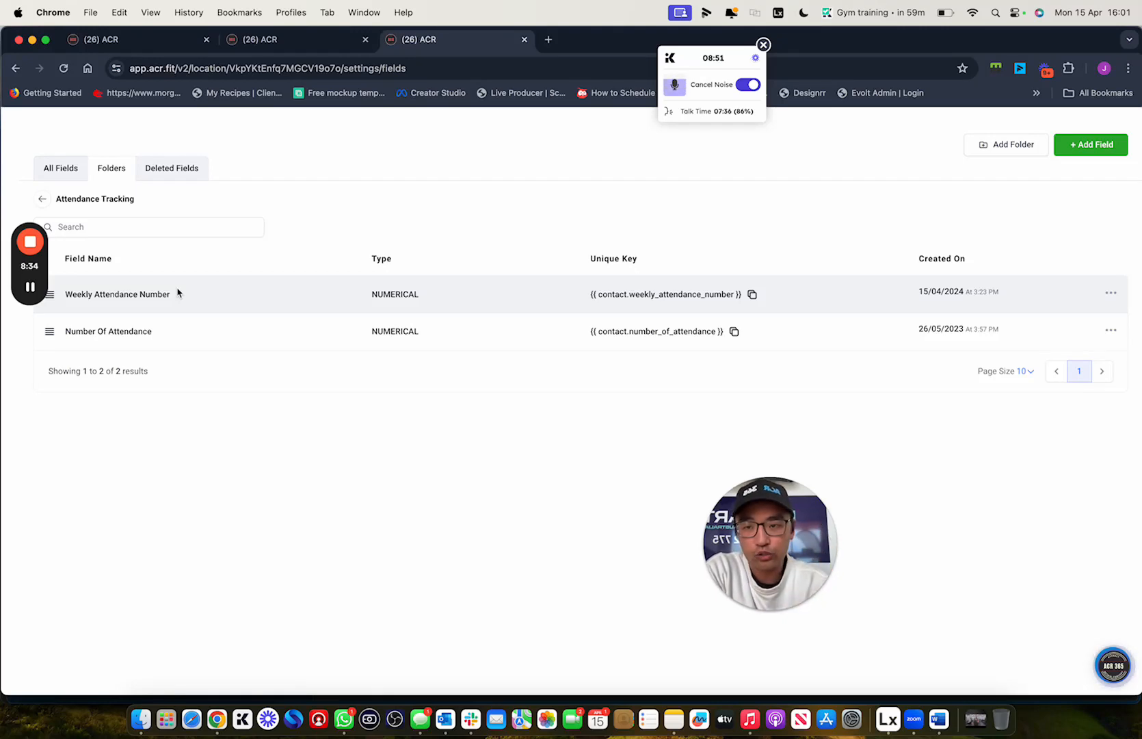
left_click(167, 38)
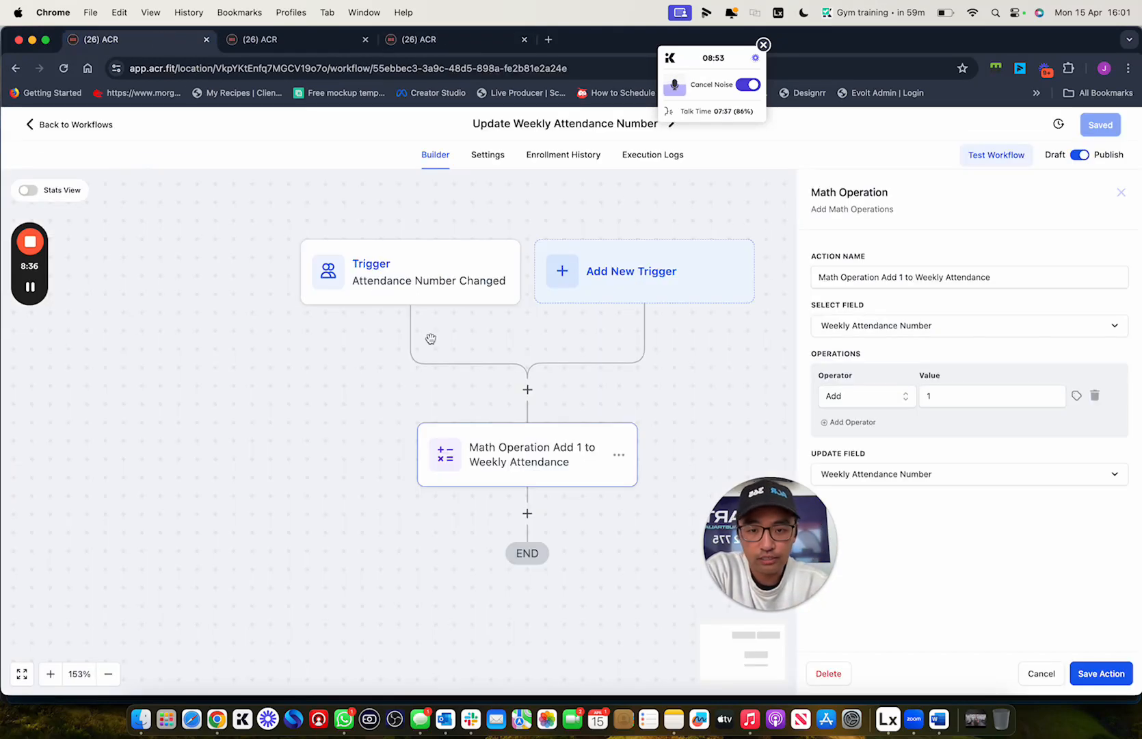
Go back over the Weekly Attendance Tracker workflow's sequence and inspect the branch rules of the Check their weekly Attendance condition.
left_click(293, 43)
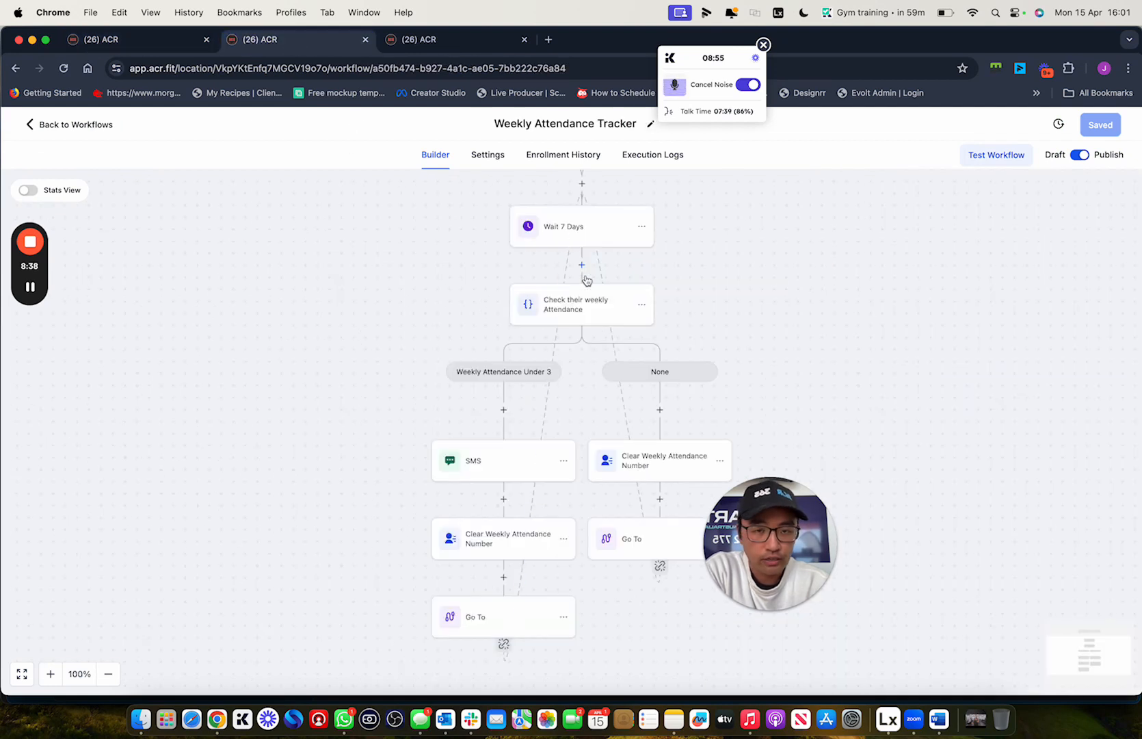
scroll(671, 283, "up", 4)
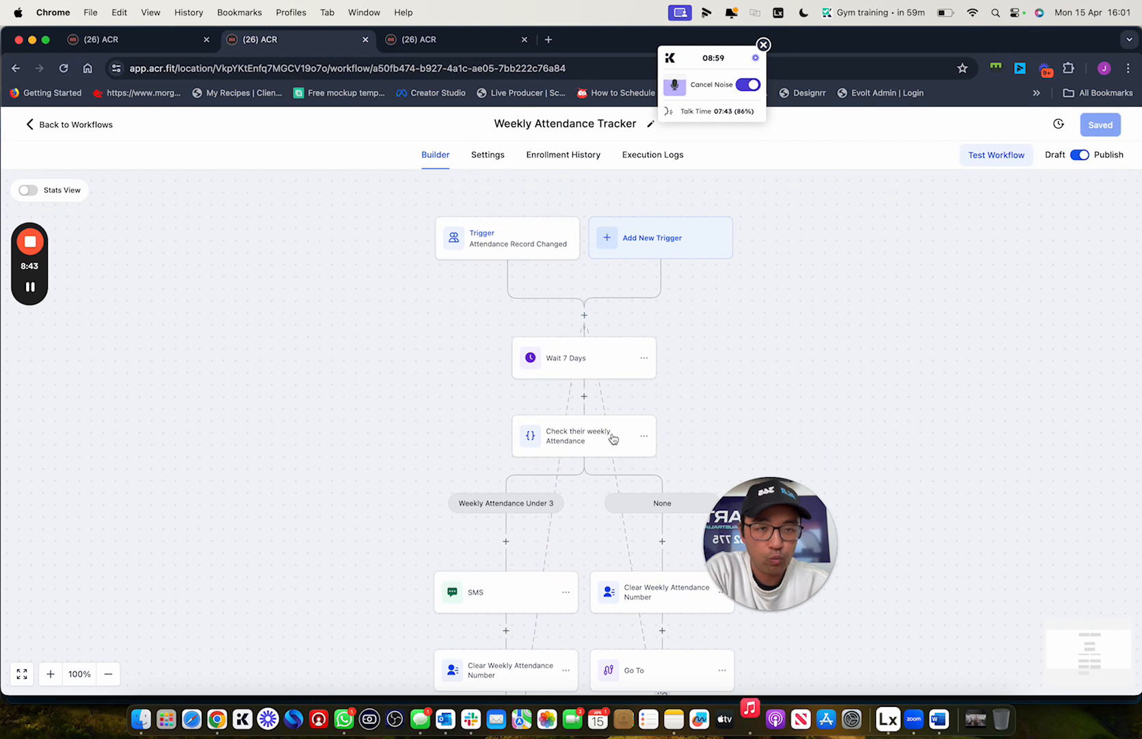
scroll(615, 443, "down", 4)
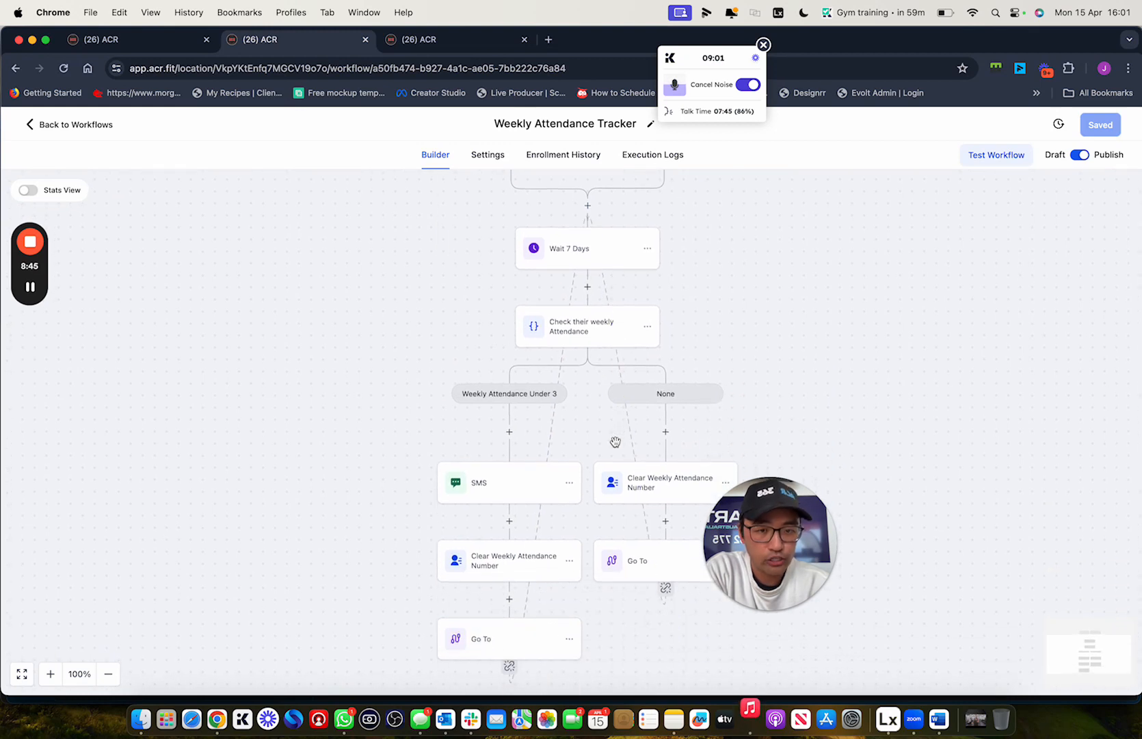
left_click(589, 328)
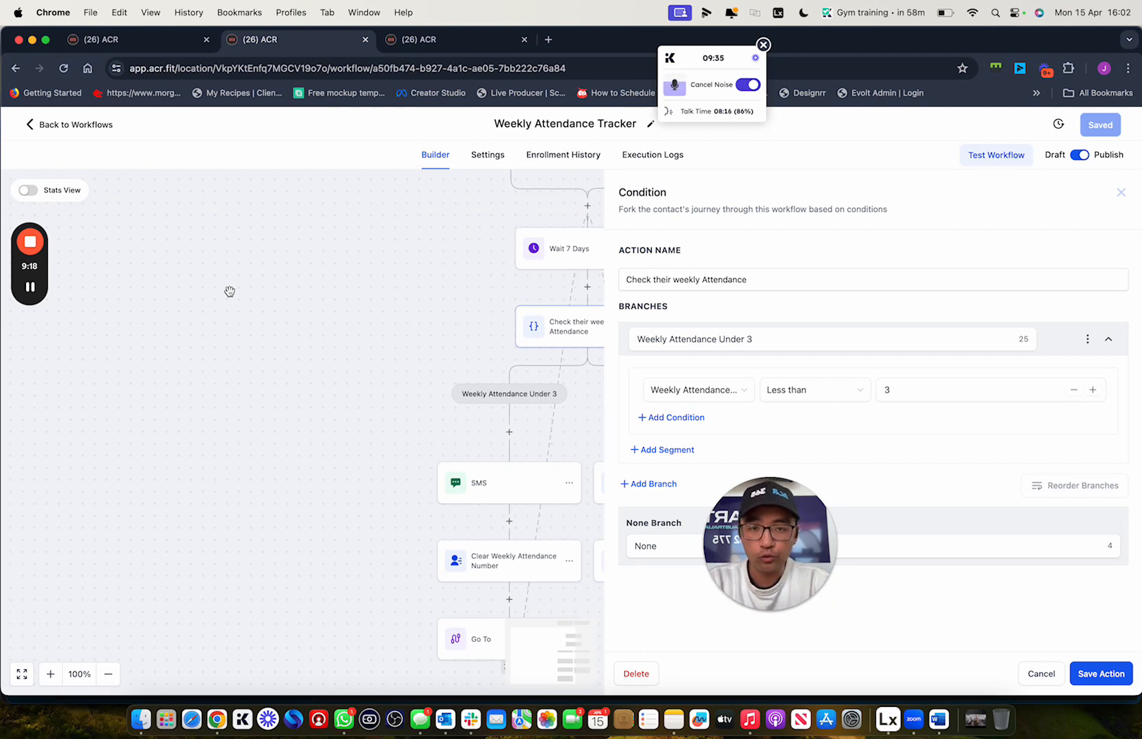
mouse_move(31, 245)
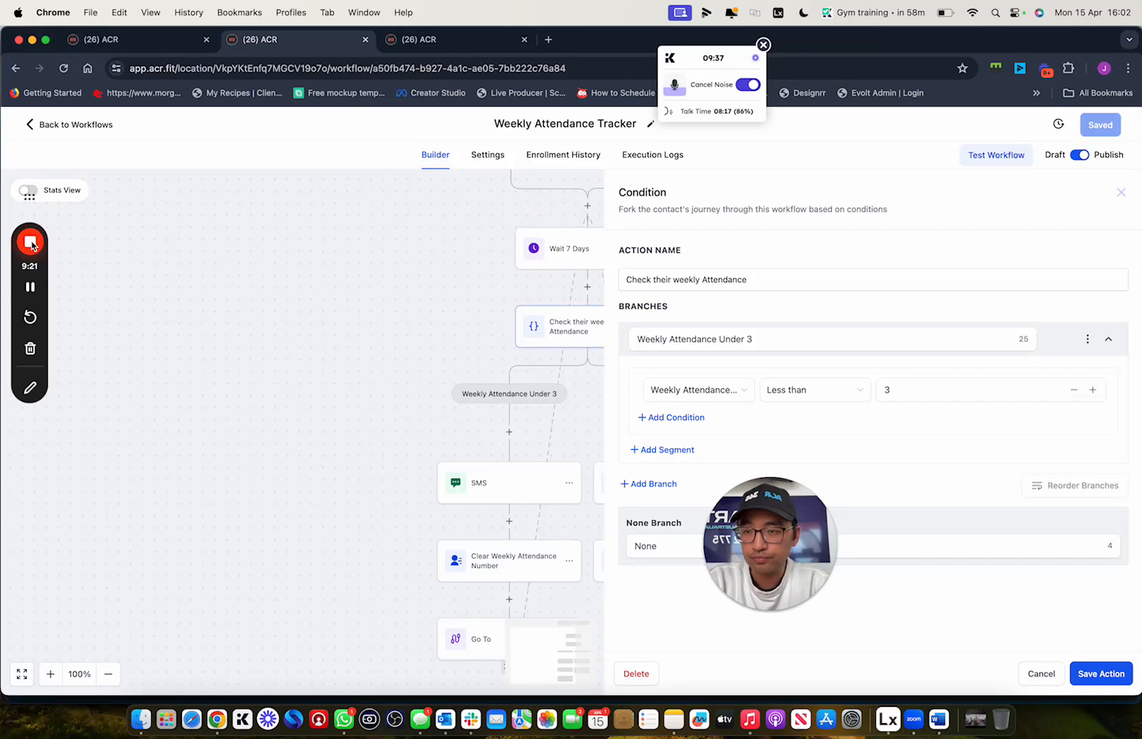